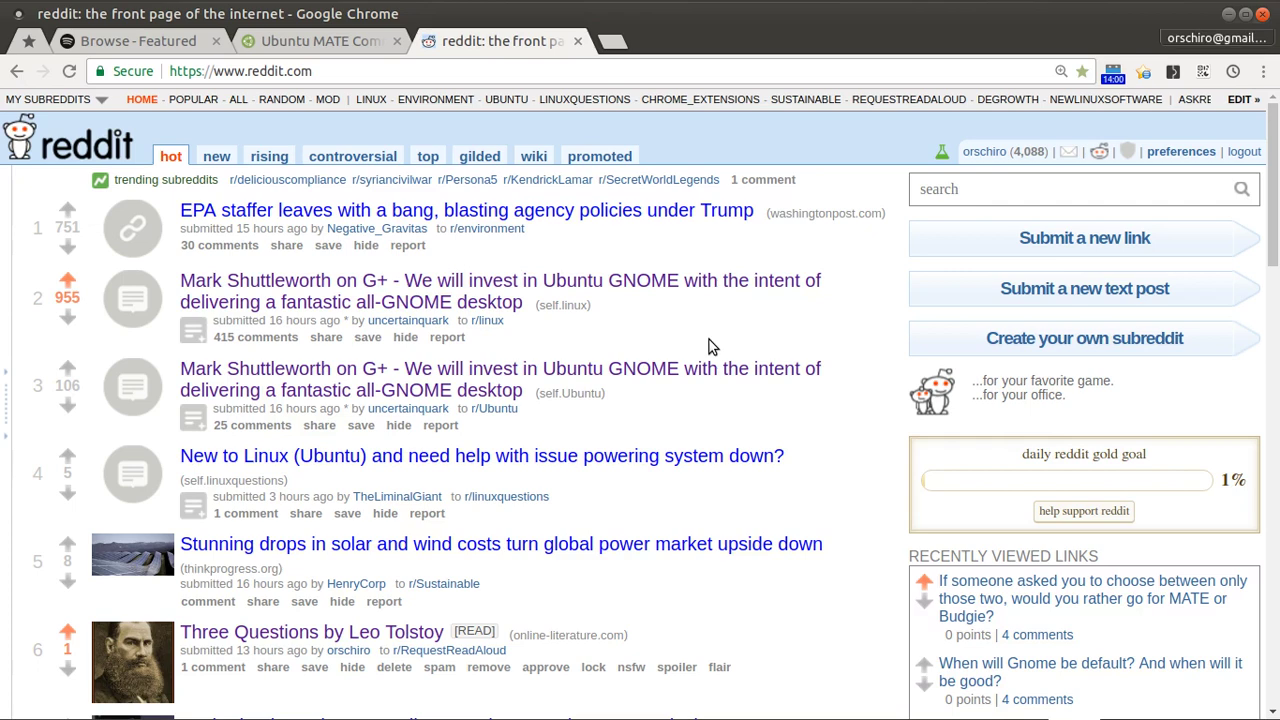
# - Scroll the current page up and down to skim its content
pyautogui.scroll(-2, 708, 346)
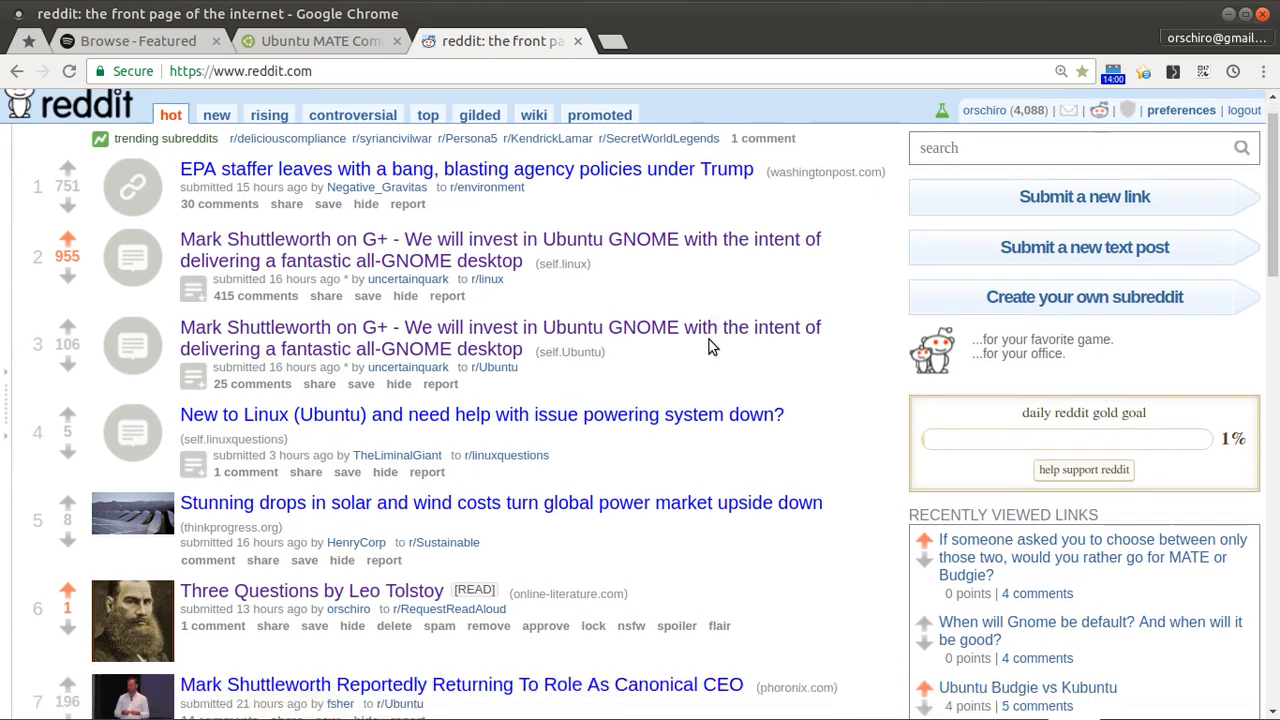
pyautogui.scroll(2, 708, 346)
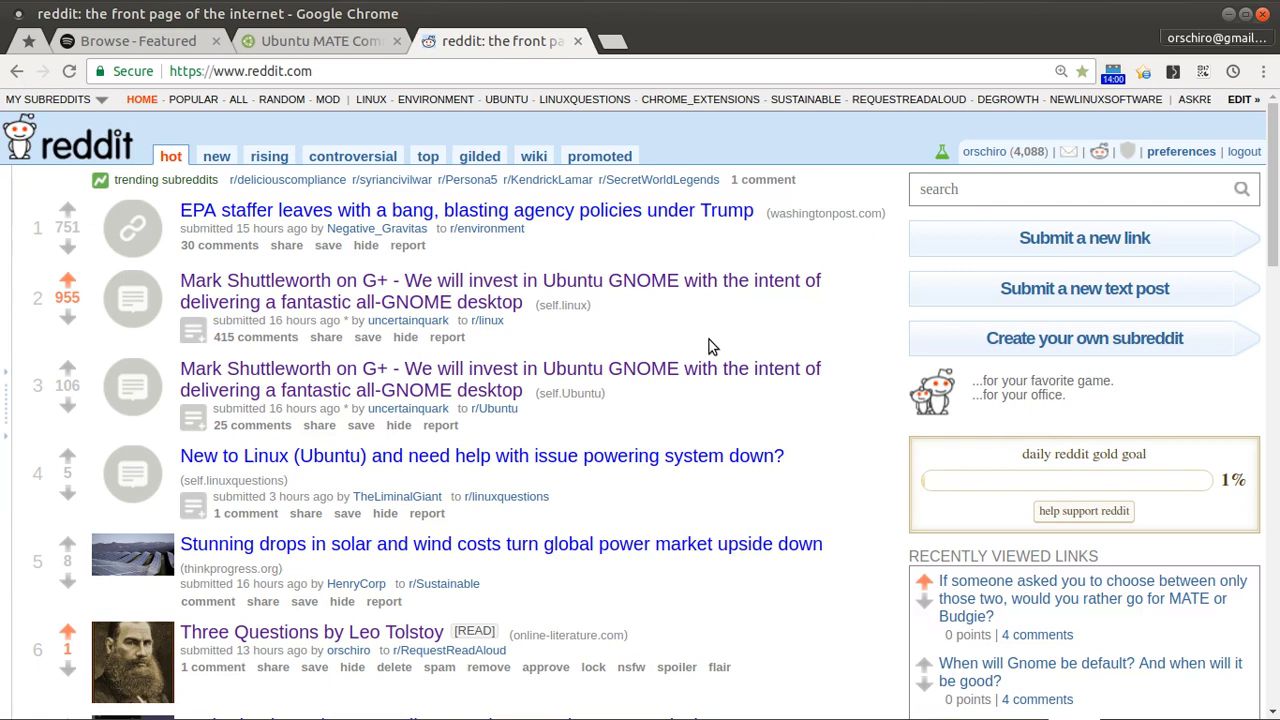
pyautogui.scroll(-1, 708, 346)
pyautogui.scroll(1, 708, 346)
pyautogui.scroll(-4, 708, 346)
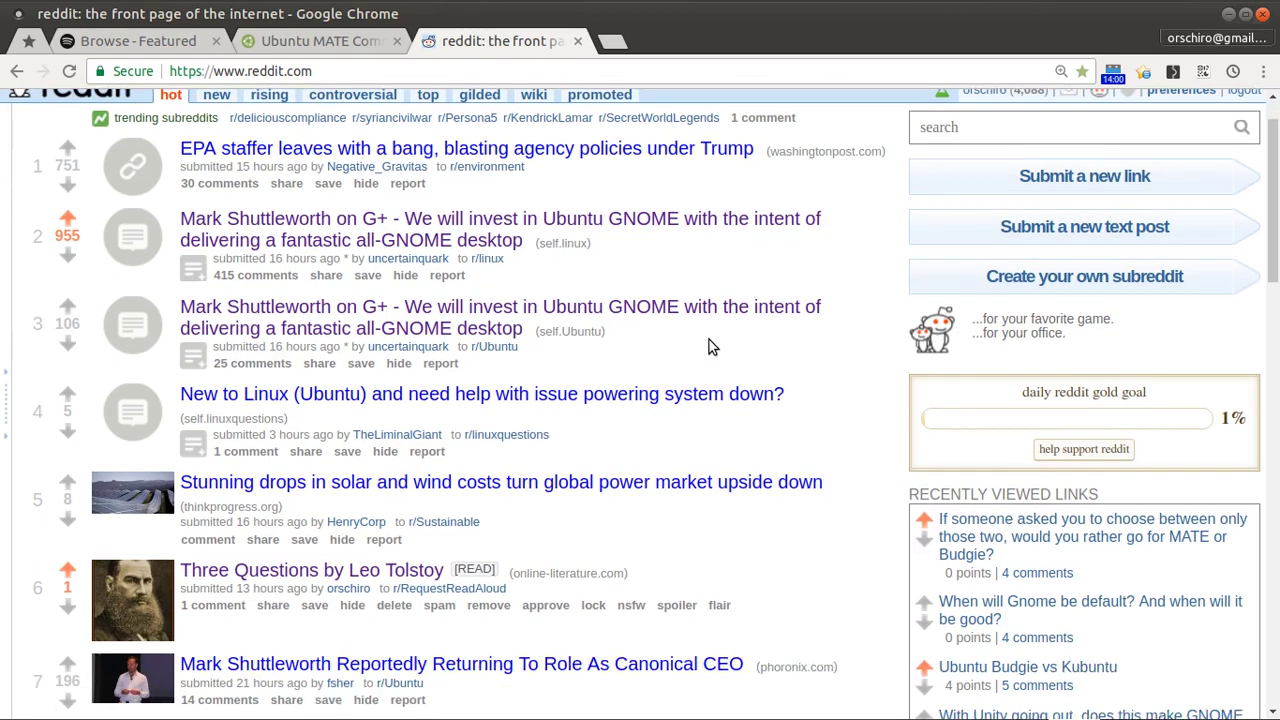
pyautogui.scroll(4, 708, 346)
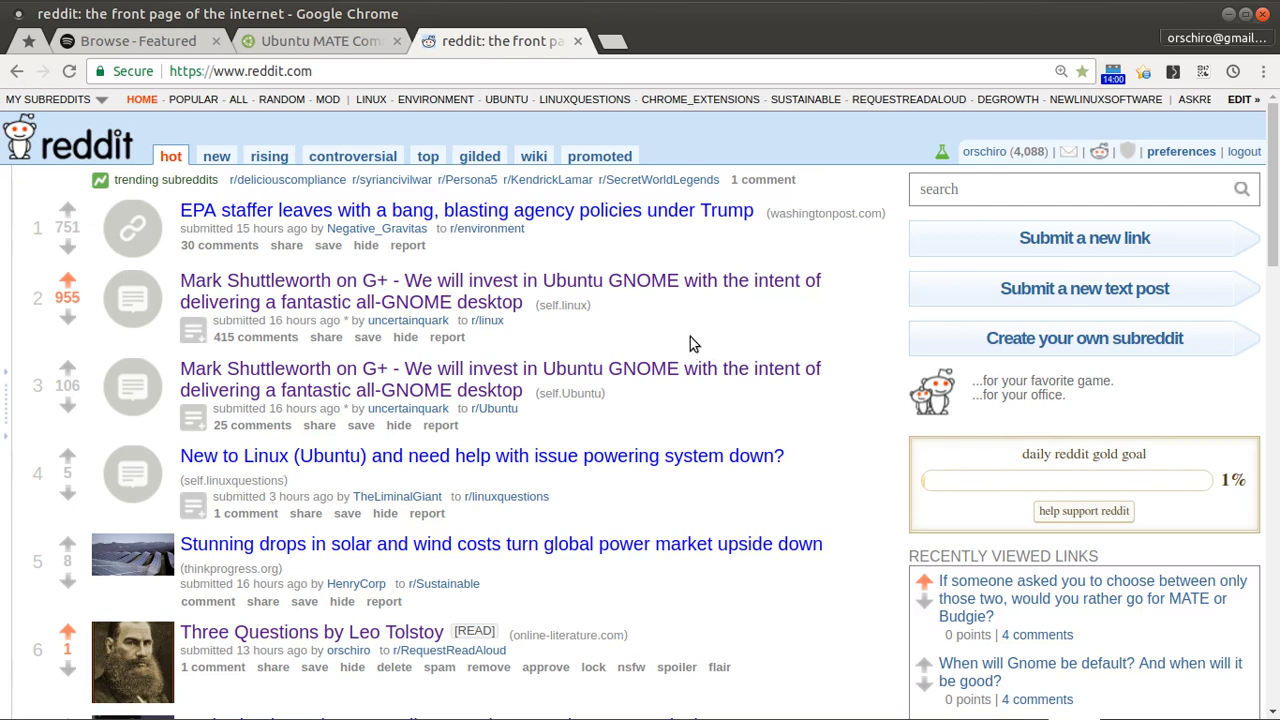
pyautogui.scroll(-1, 583, 340)
pyautogui.scroll(1, 583, 340)
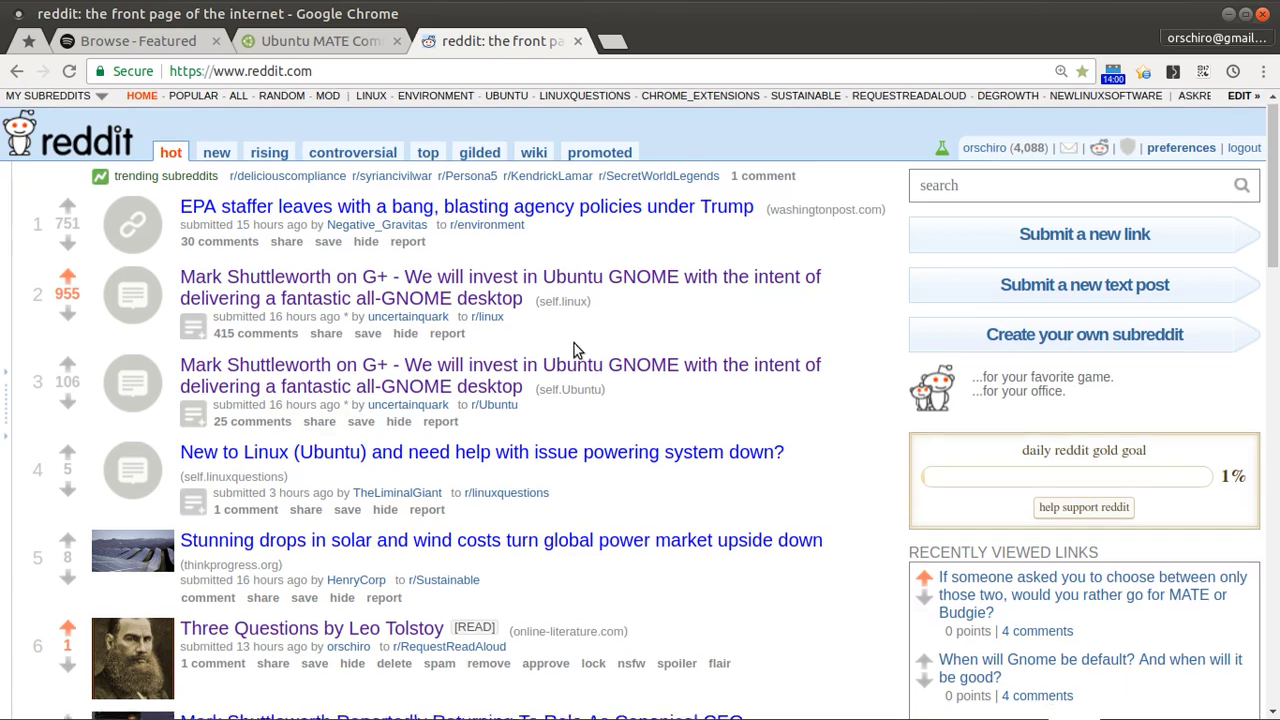
pyautogui.scroll(-3, 574, 348)
pyautogui.scroll(3, 574, 348)
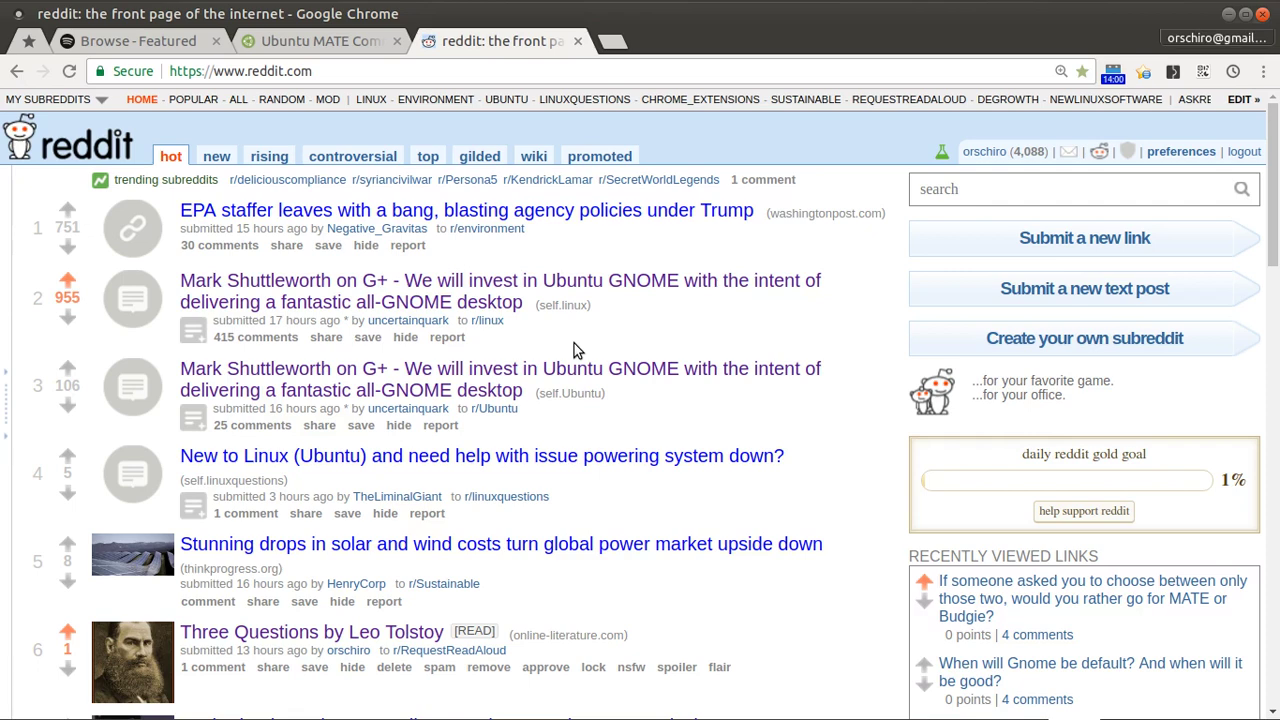
# - From the Ubuntu MATE Community tab, open the Unity-to-Mate question via the achievements list
pyautogui.click(320, 45)
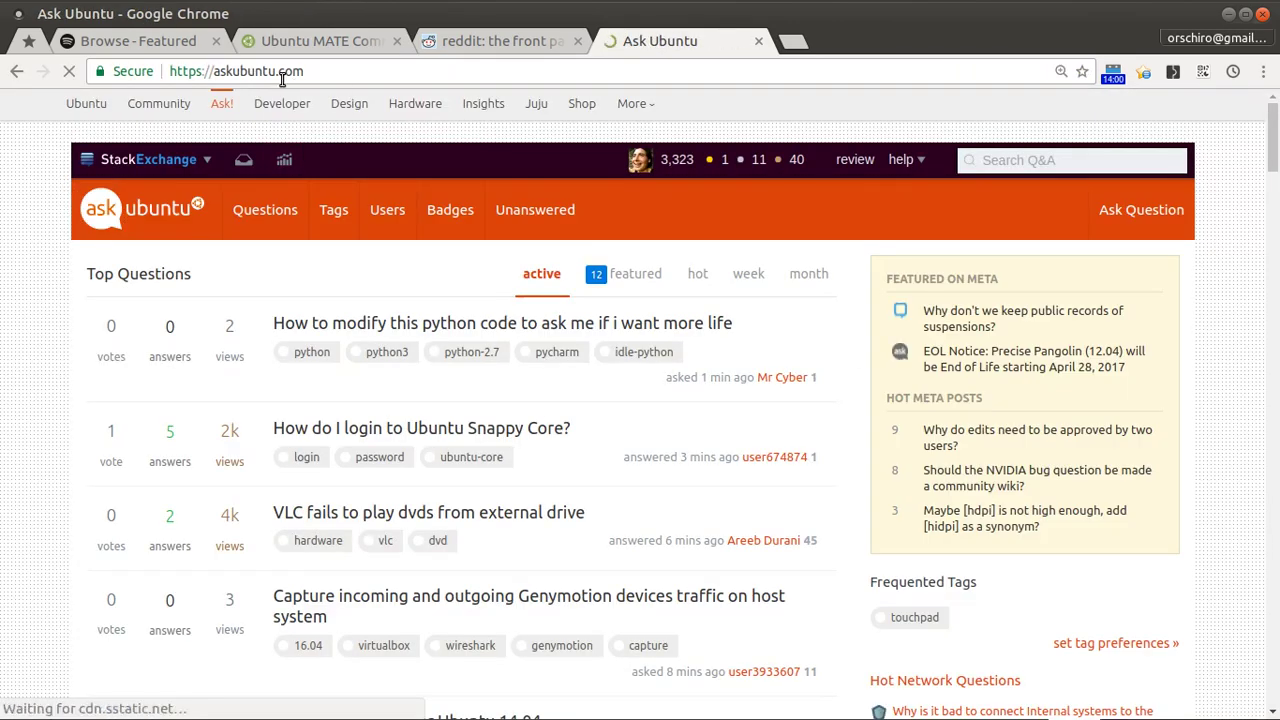
pyautogui.click(286, 161)
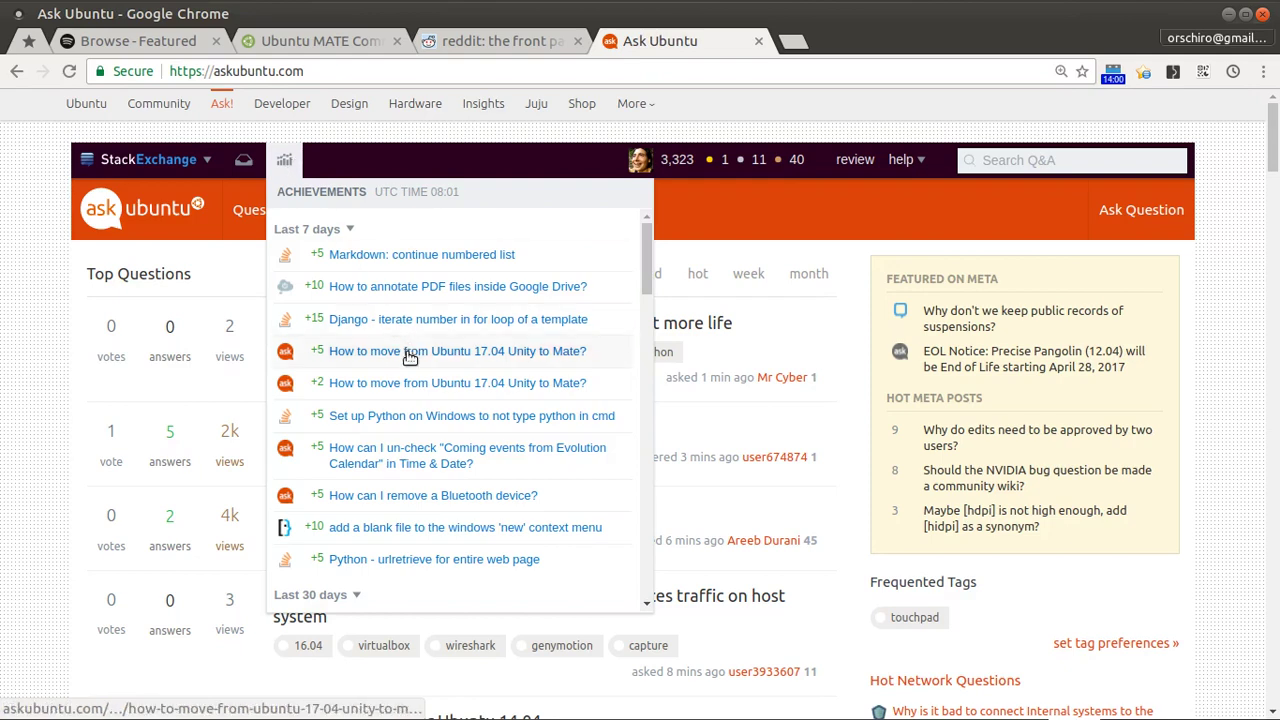
pyautogui.click(410, 351)
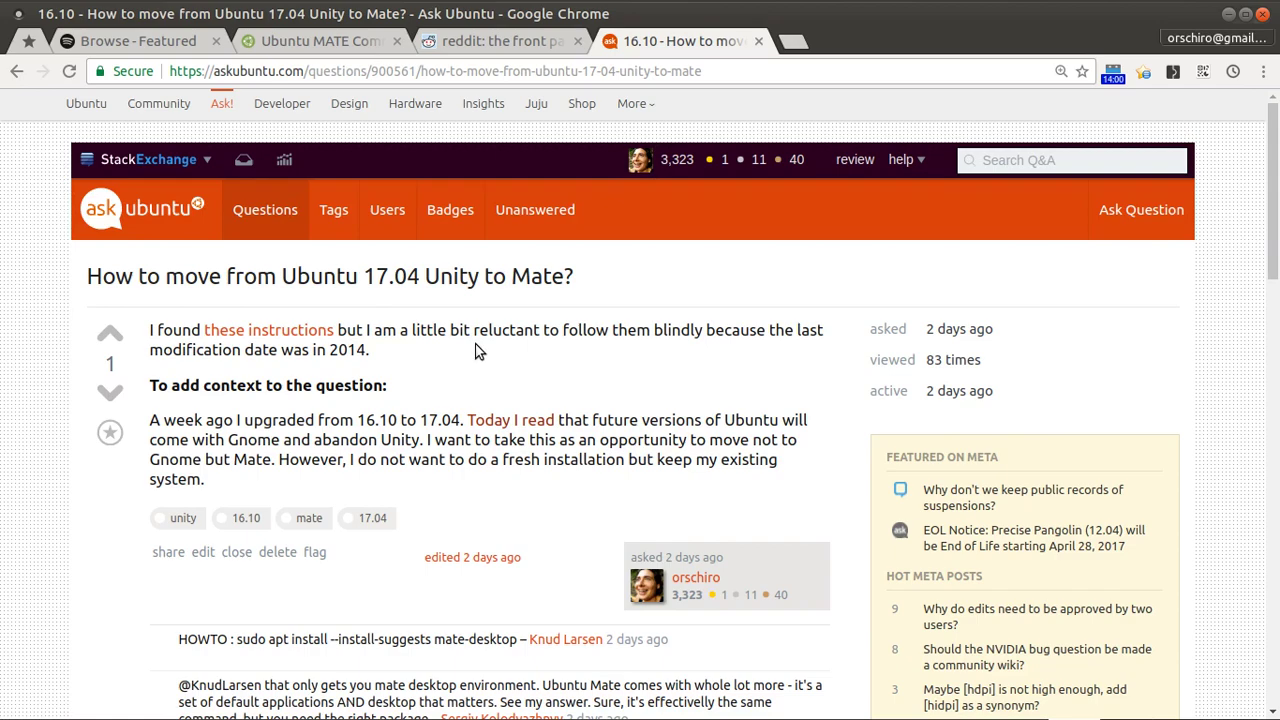
pyautogui.scroll(-7, 191, 420)
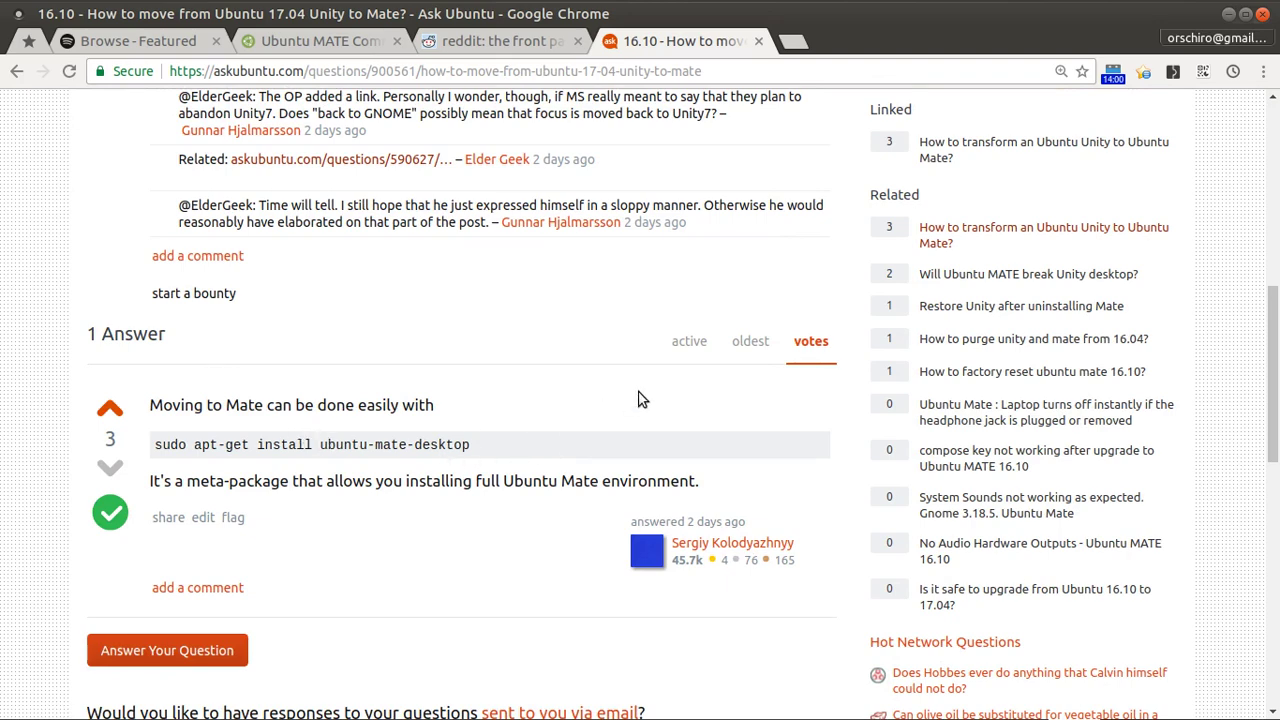
pyautogui.scroll(3, 641, 399)
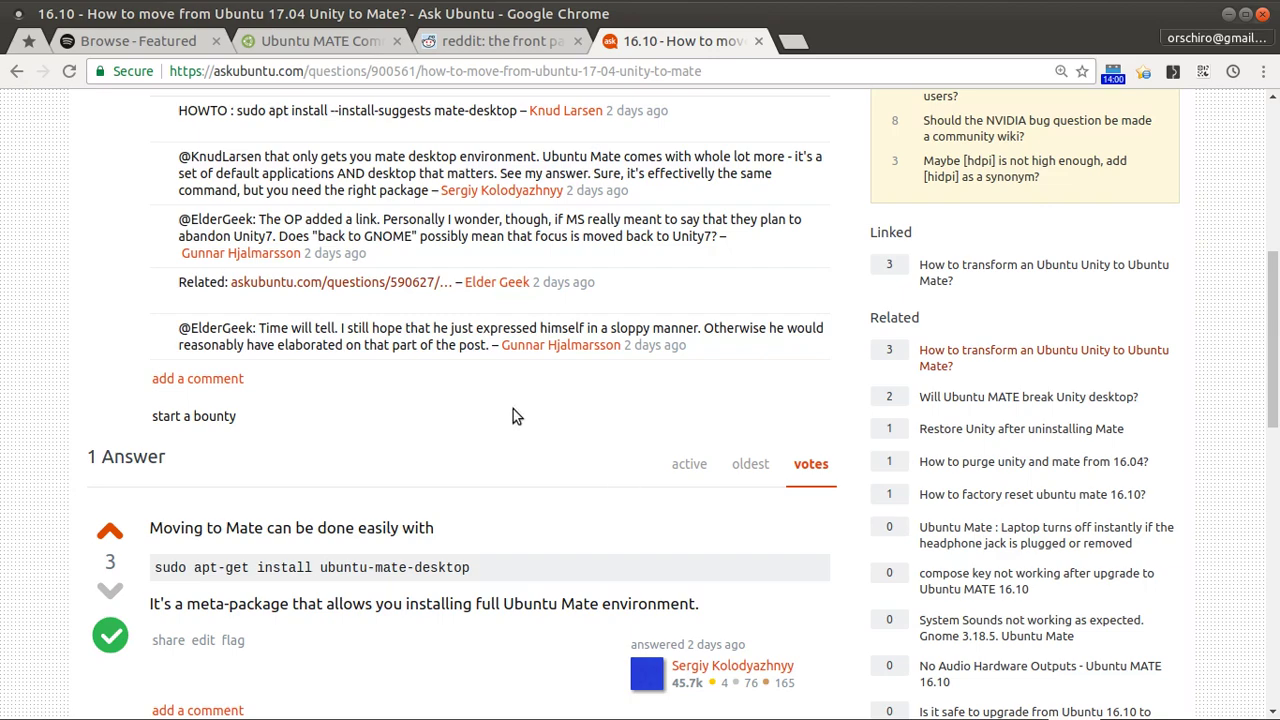
pyautogui.scroll(5, 513, 412)
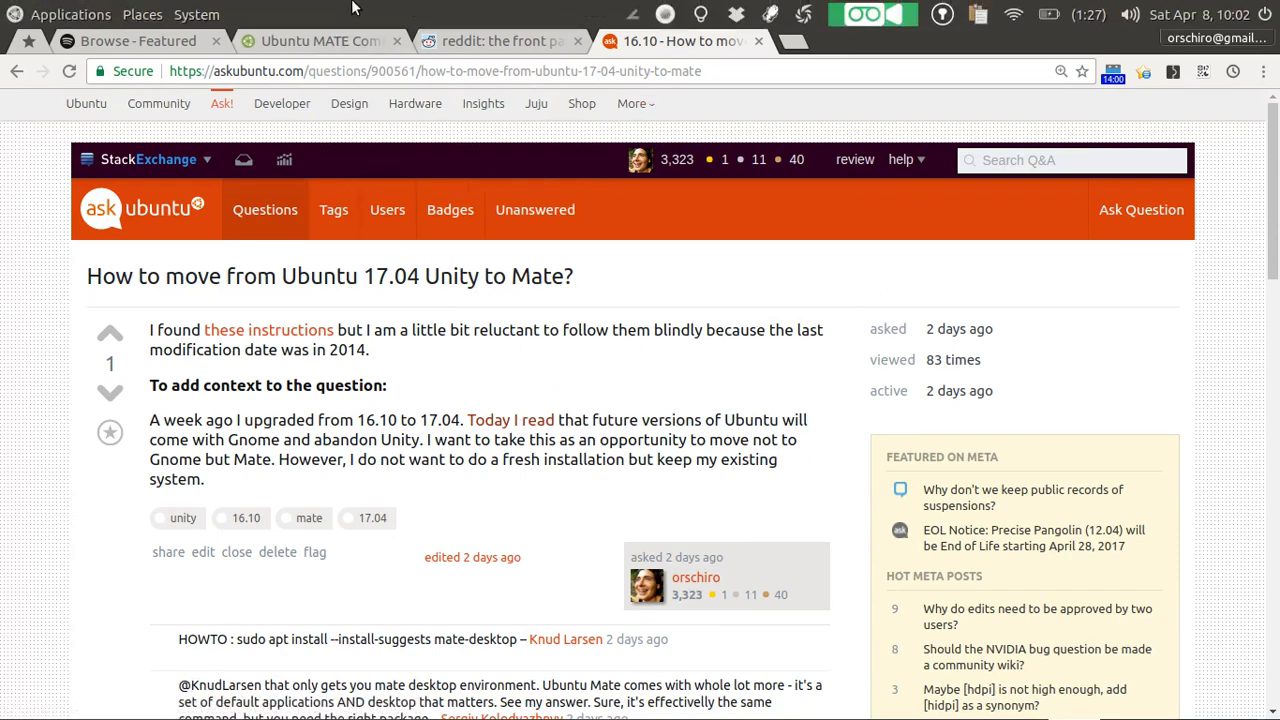
# - Switch back to the Ubuntu MATE Community page in Chrome
pyautogui.moveTo(450, 716)
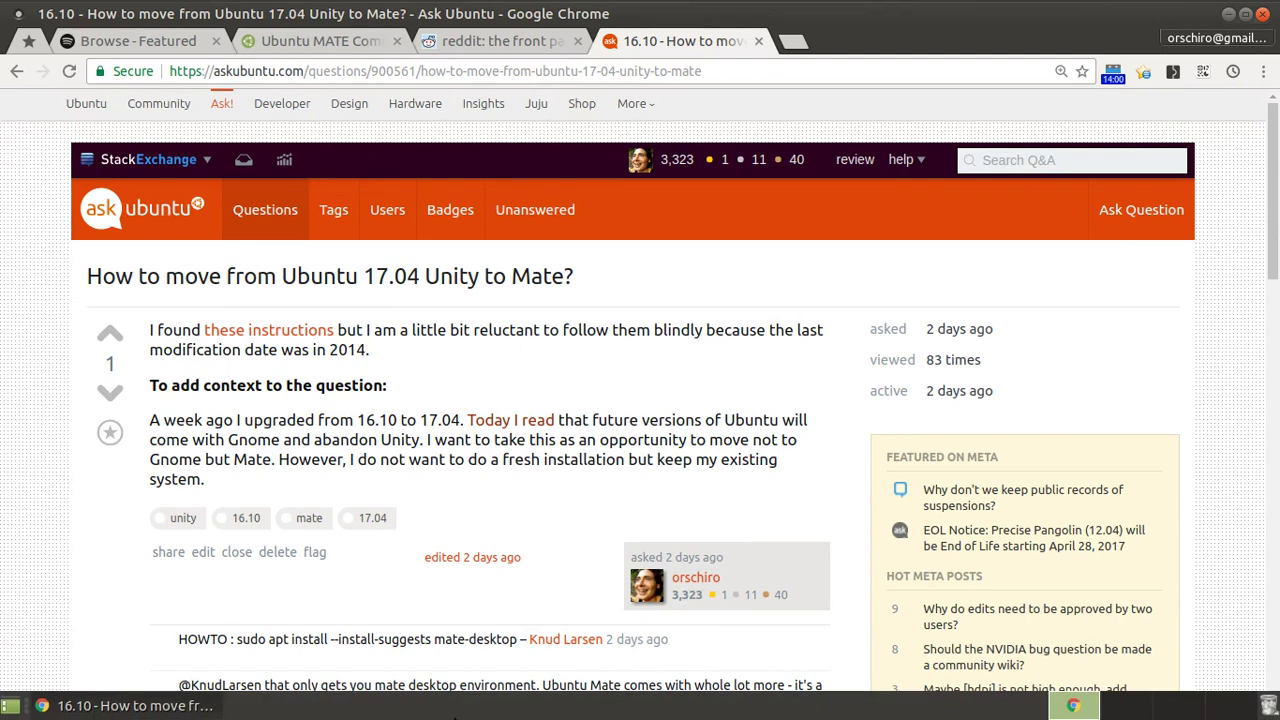
pyautogui.click(306, 40)
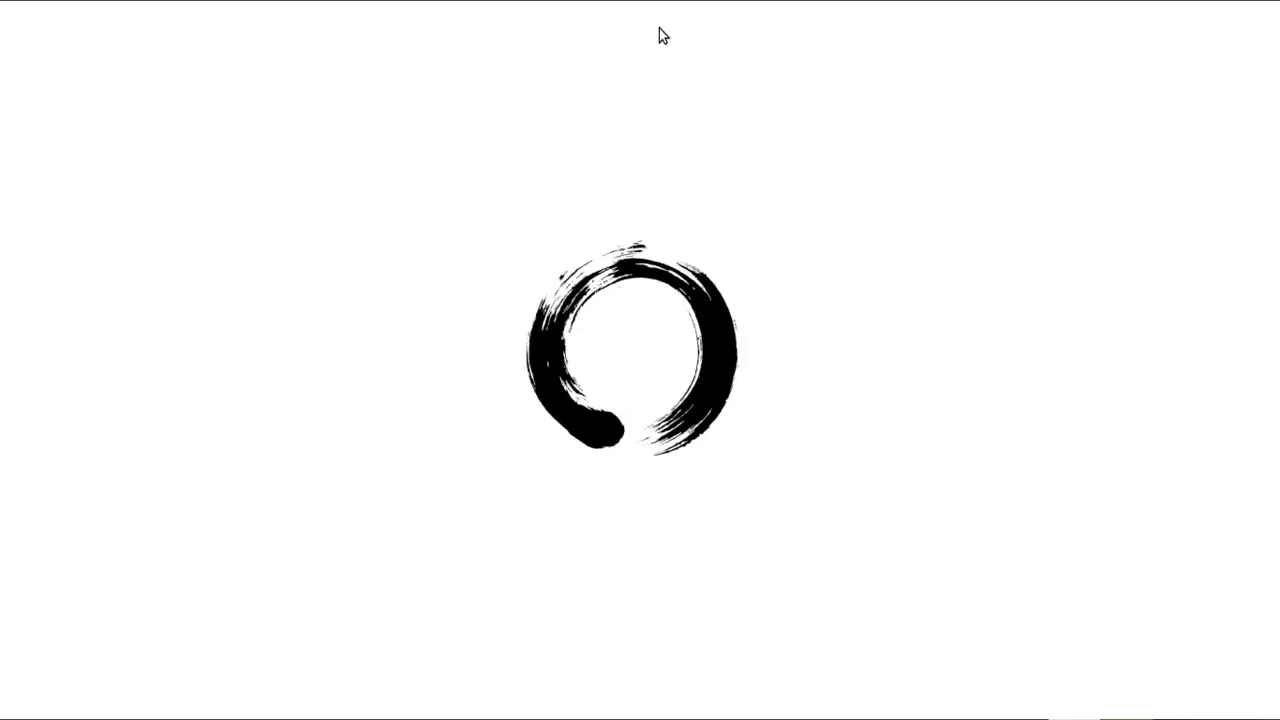
pyautogui.moveTo(562, 5)
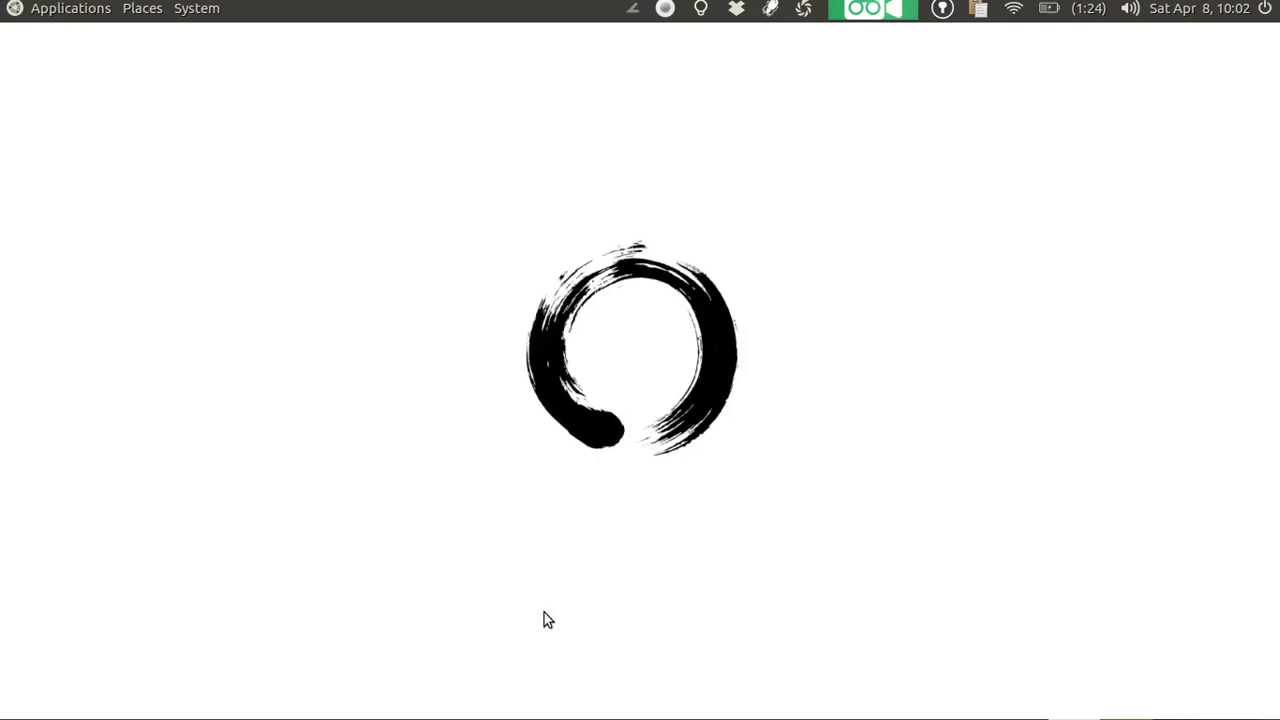
pyautogui.moveTo(512, 716)
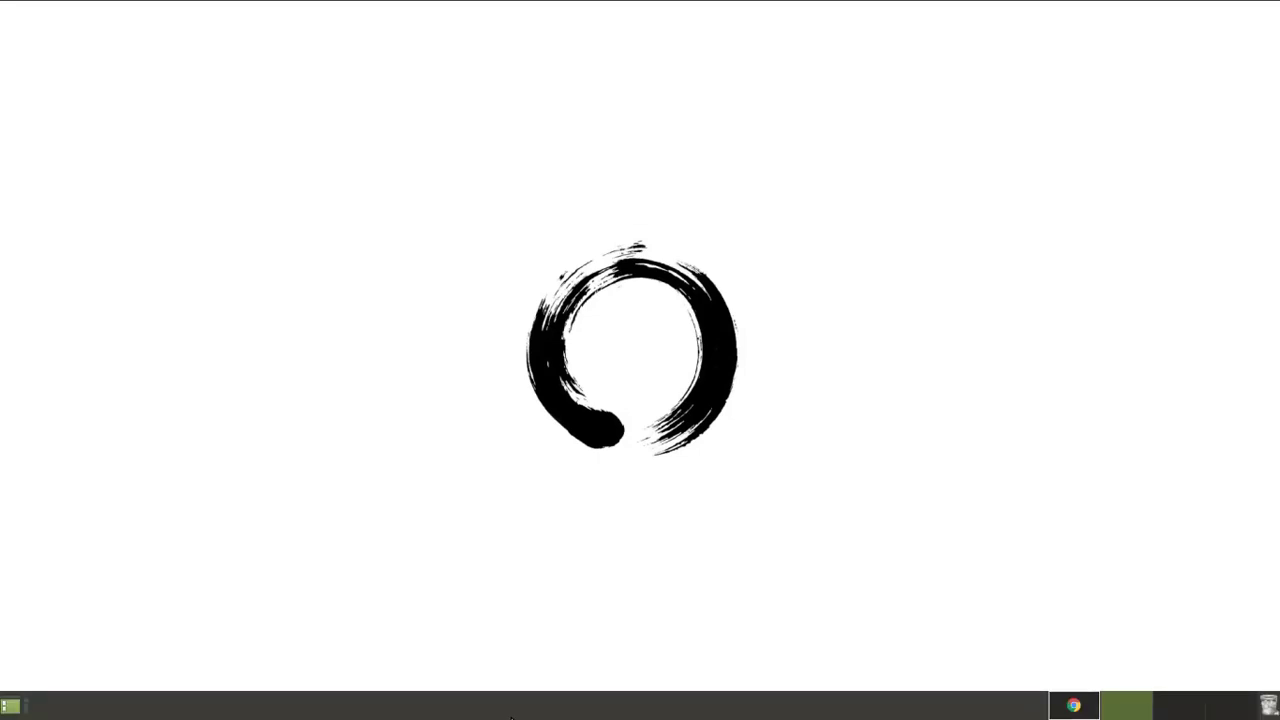
pyautogui.rightClick(498, 705)
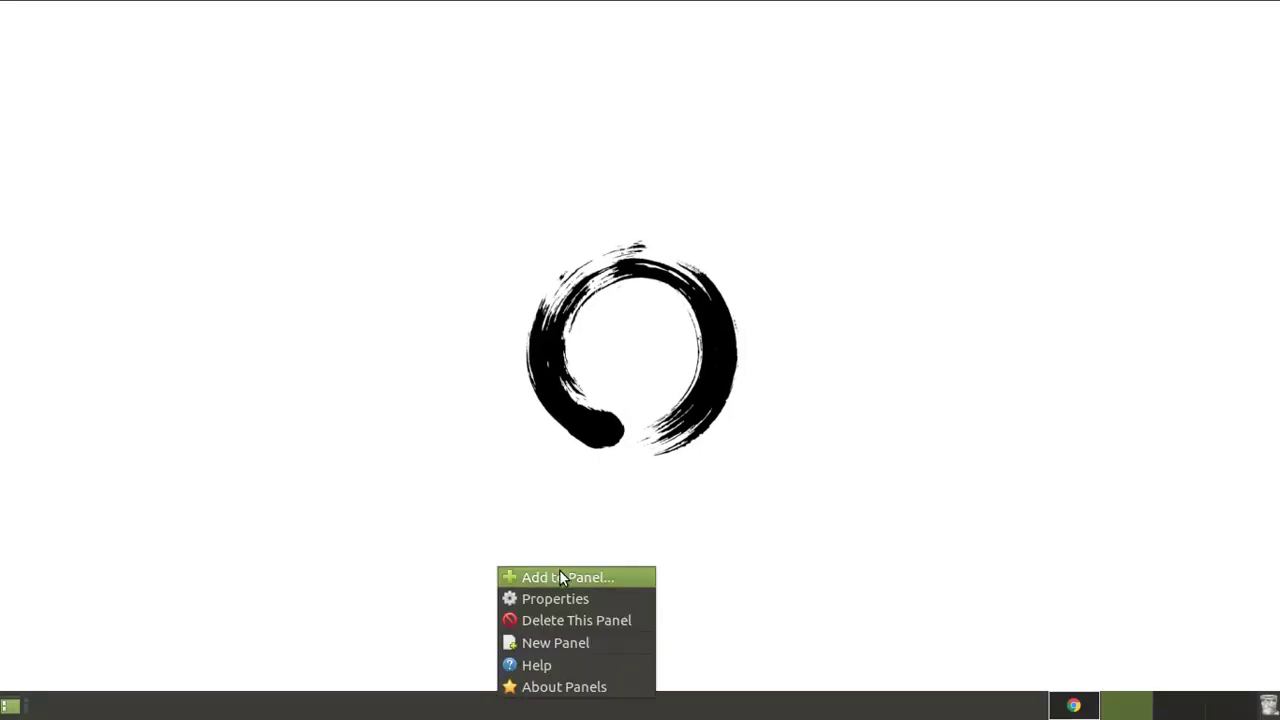
pyautogui.click(553, 604)
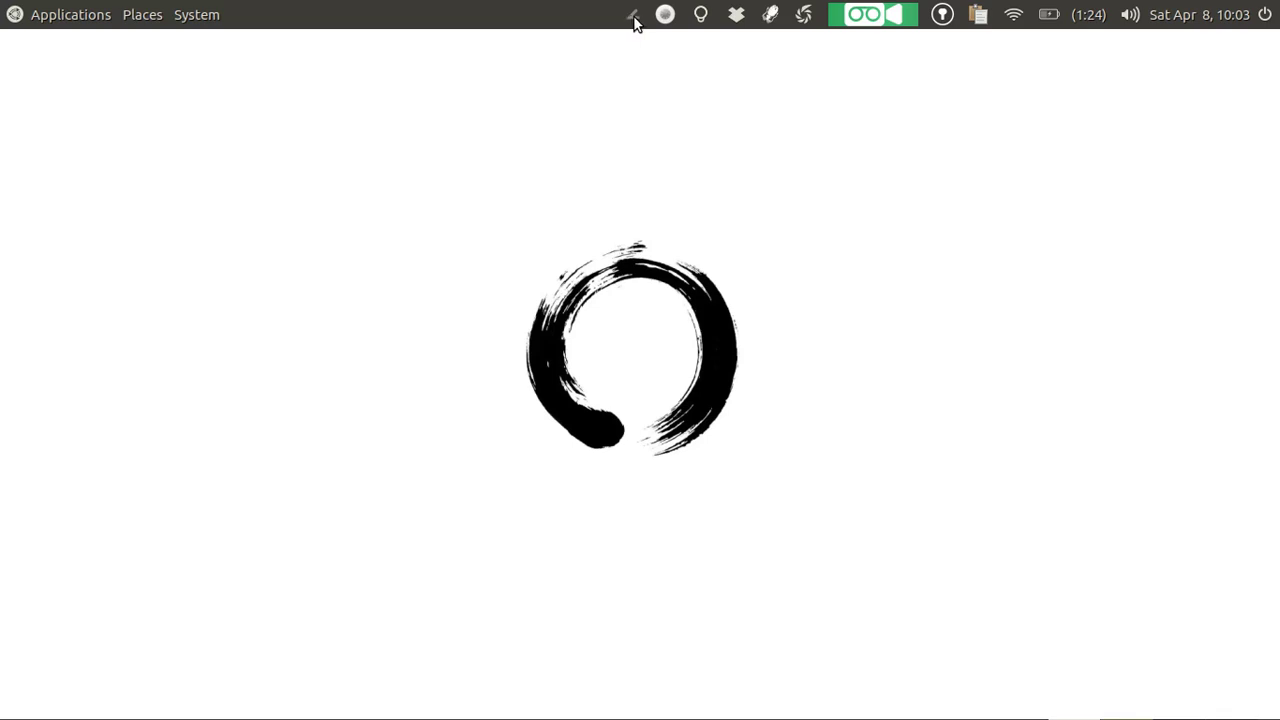
pyautogui.click(769, 18)
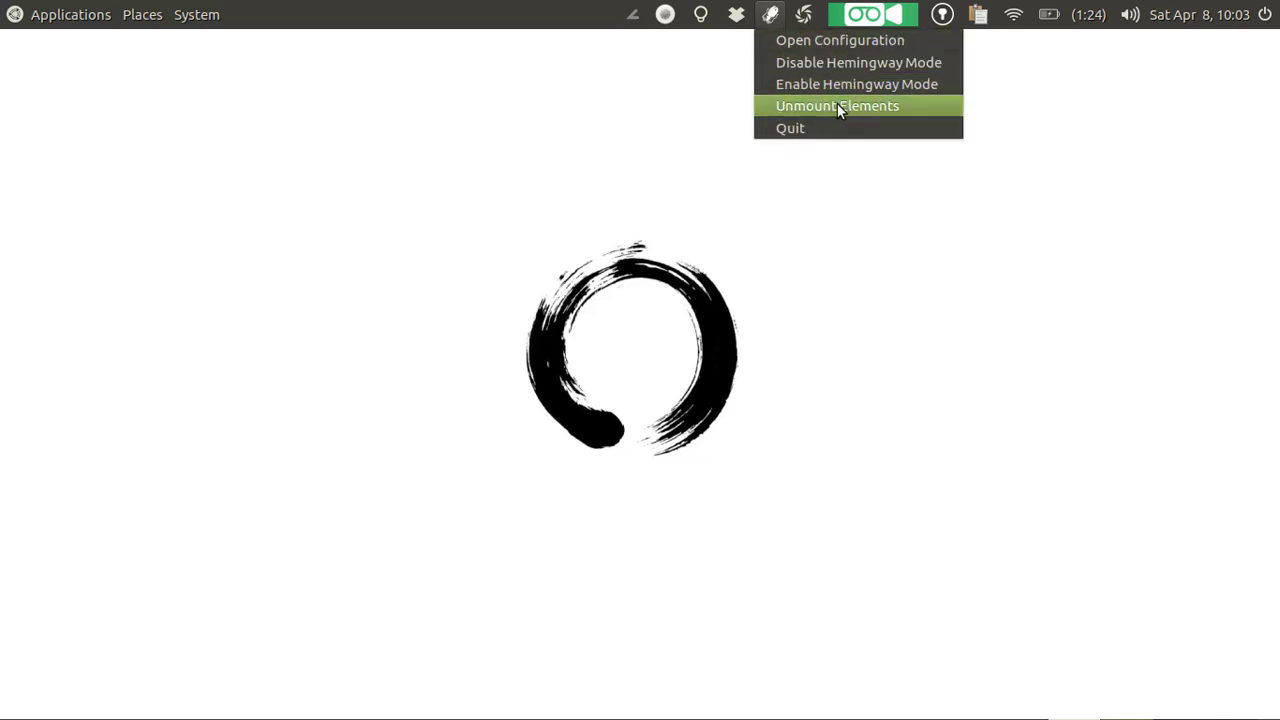
pyautogui.click(763, 39)
pyautogui.click(769, 15)
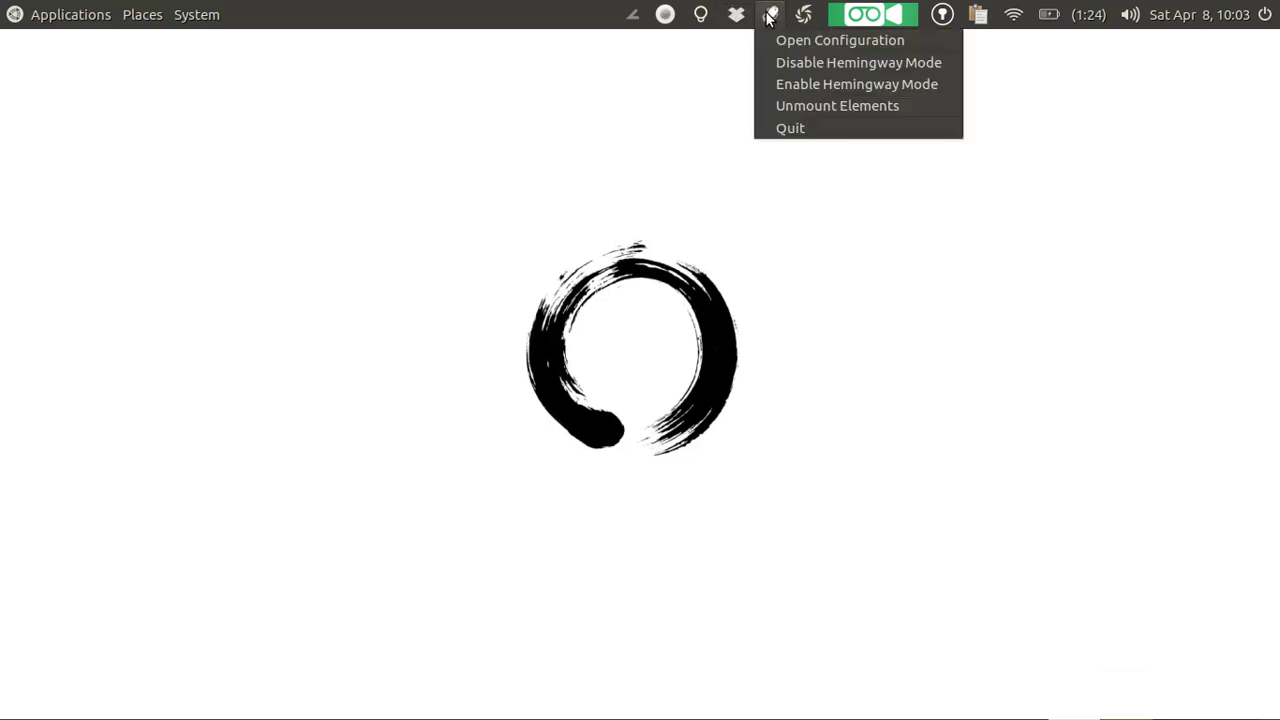
pyautogui.click(769, 15)
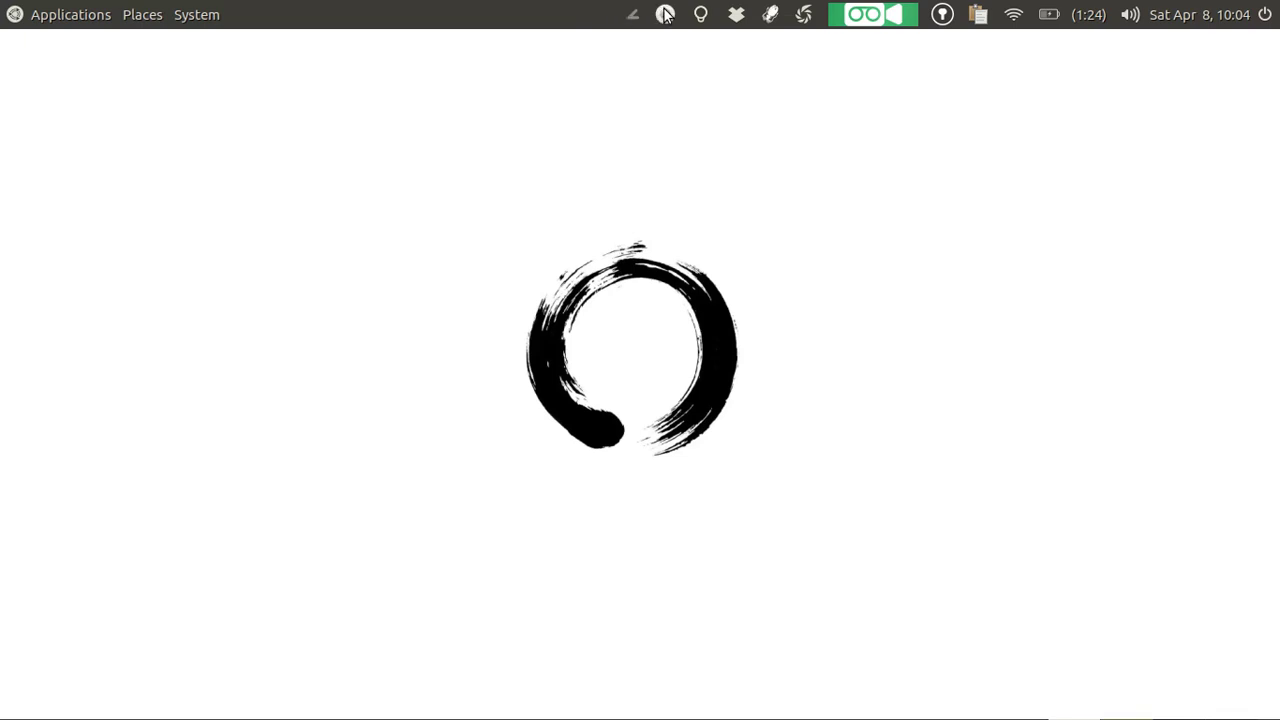
# - Launch MATE Tweak with the launcher search 'twea' and review its Interface and Panel settings
pyautogui.hotkey('ctrl', 'space')
pyautogui.write('twea')
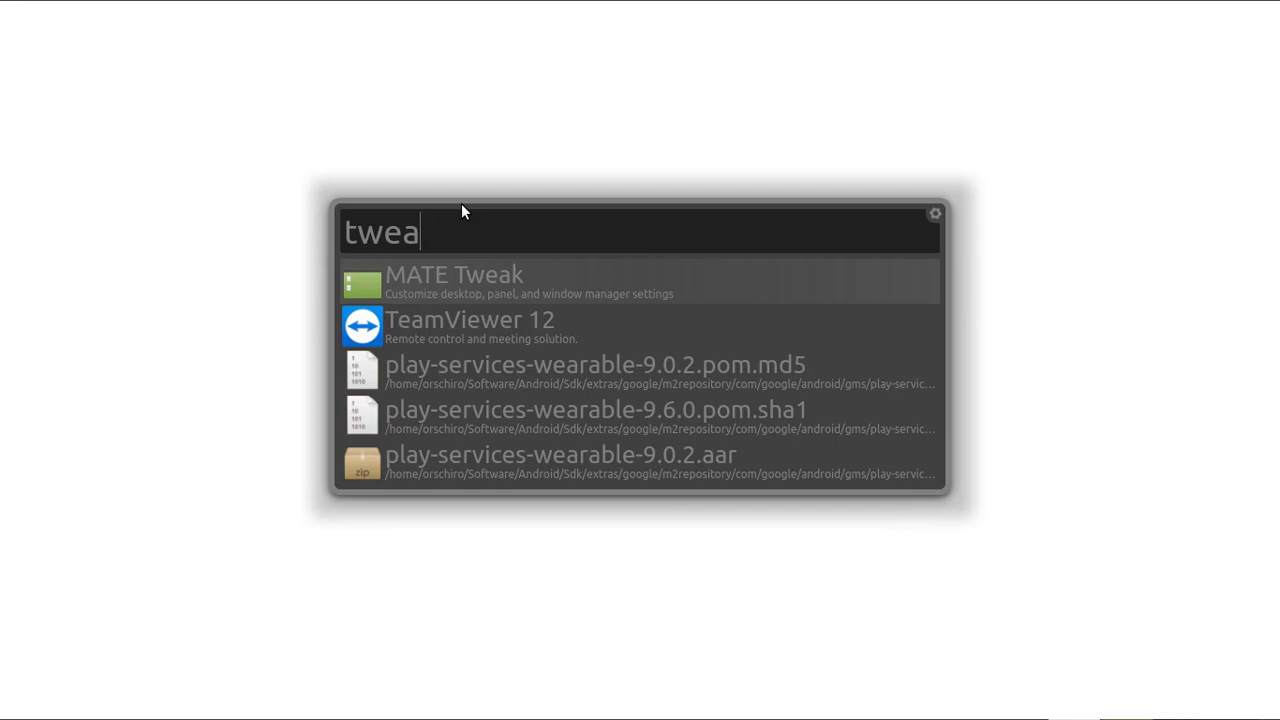
pyautogui.press('Return')
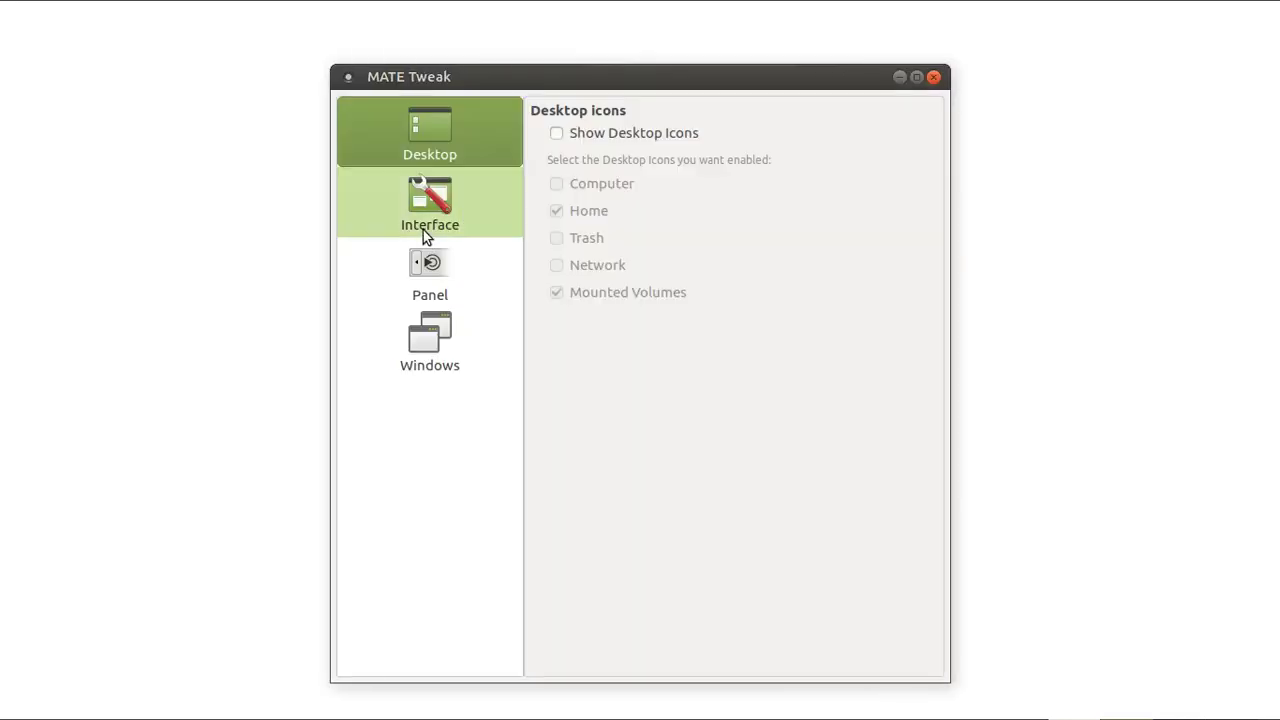
pyautogui.click(423, 230)
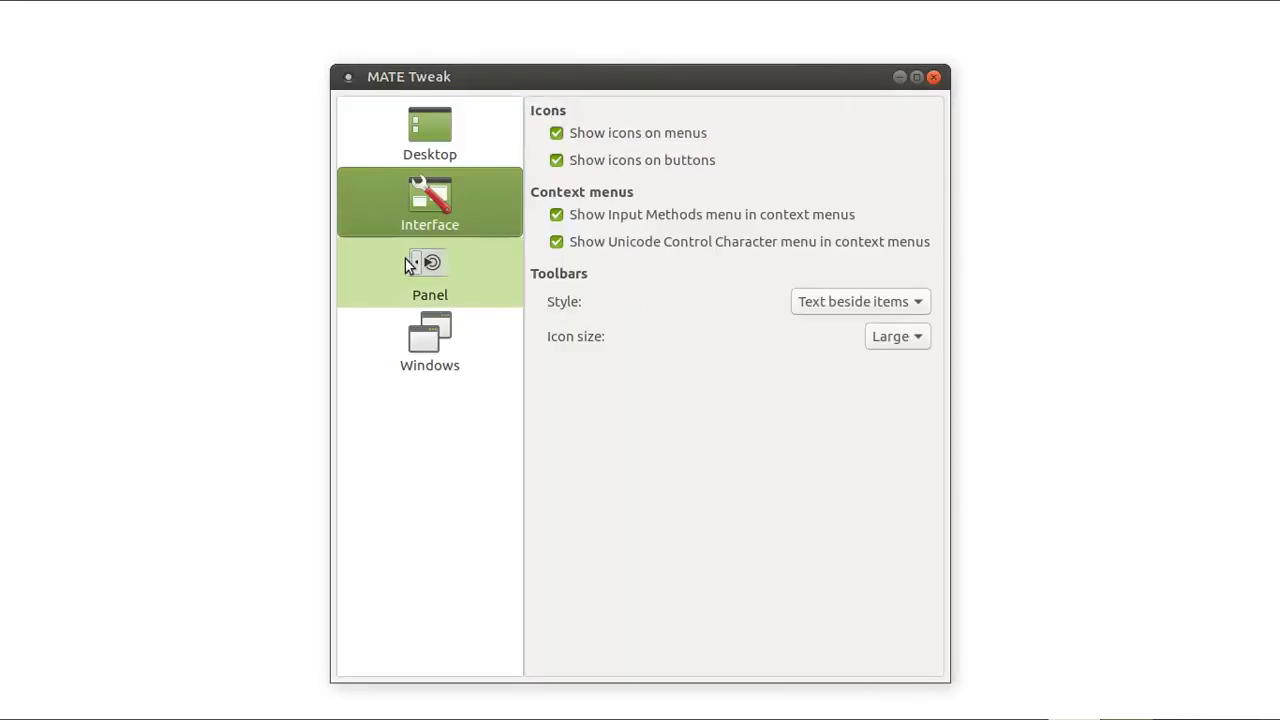
pyautogui.click(407, 264)
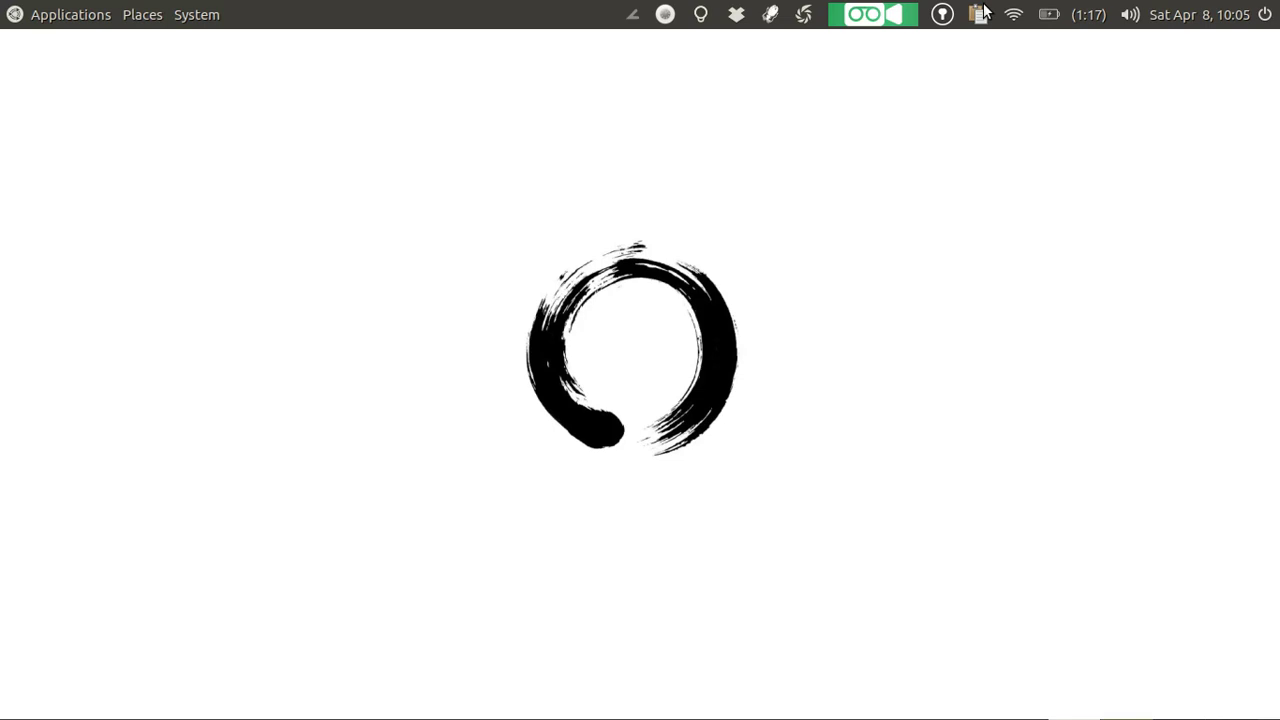
# - Review the battery indicator's status and options, then the clipboard indicator, and dismiss them
pyautogui.click(1074, 18)
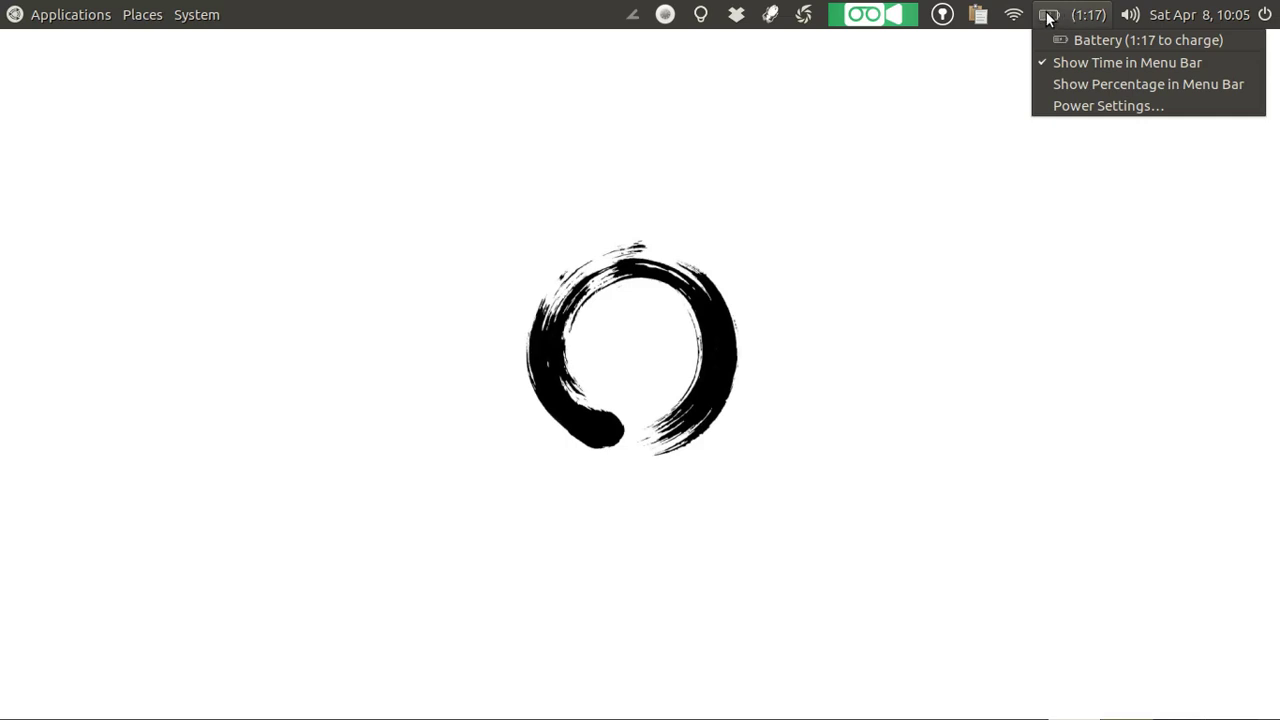
pyautogui.moveTo(977, 14)
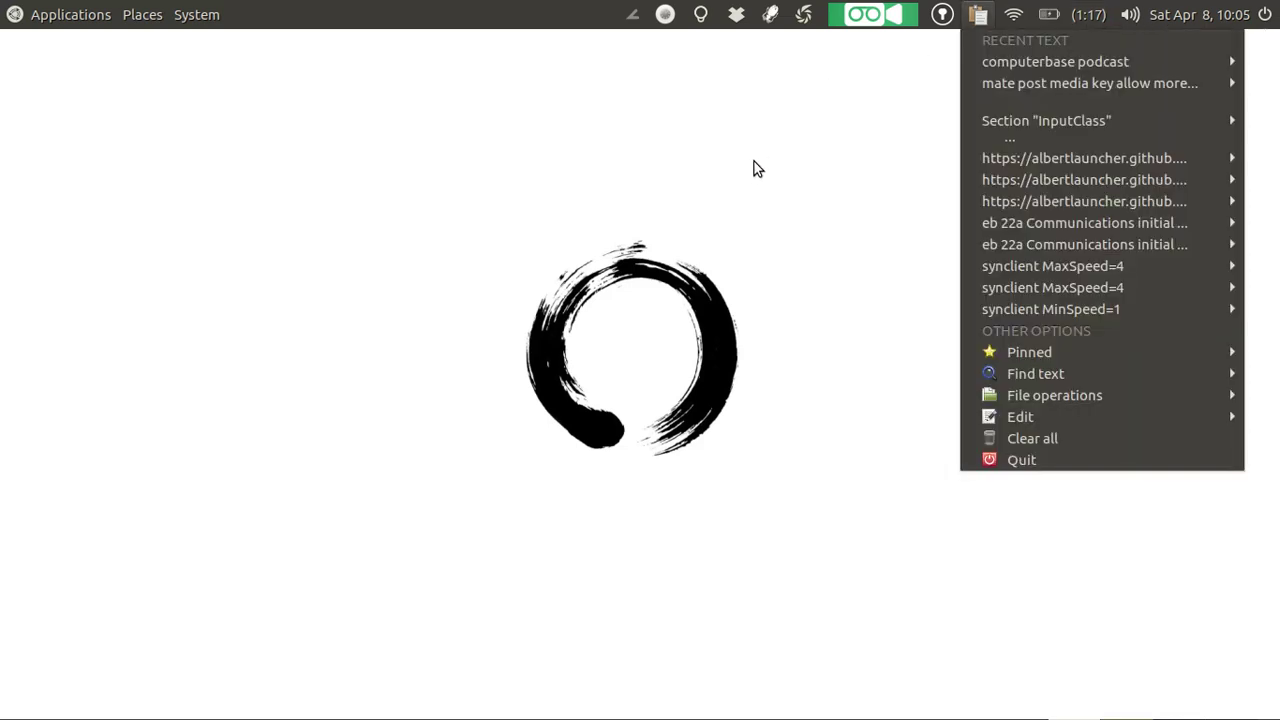
pyautogui.press('Escape')
# - Launch MATE Terminal via the launcher ('te') and search the command history for 'indicator'
pyautogui.hotkey('ctrl', 'space')
pyautogui.write('te')
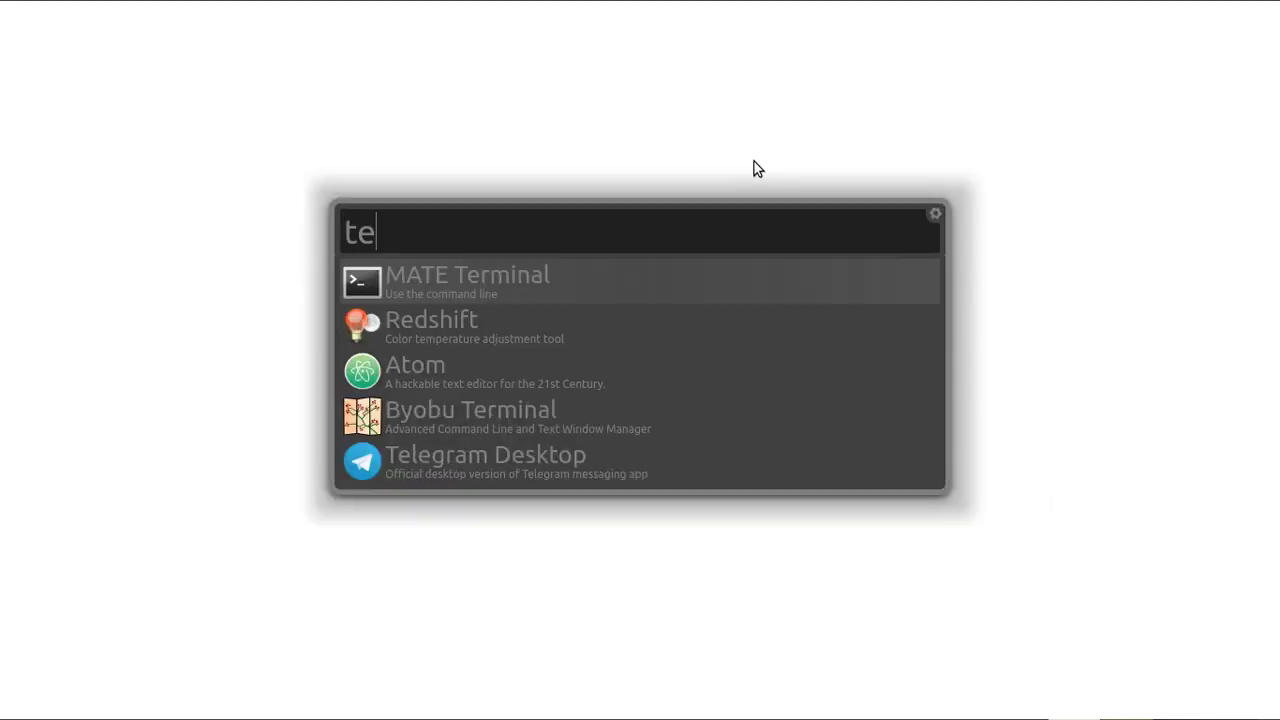
pyautogui.press('Return')
pyautogui.hotkey('ctrl', 'r')
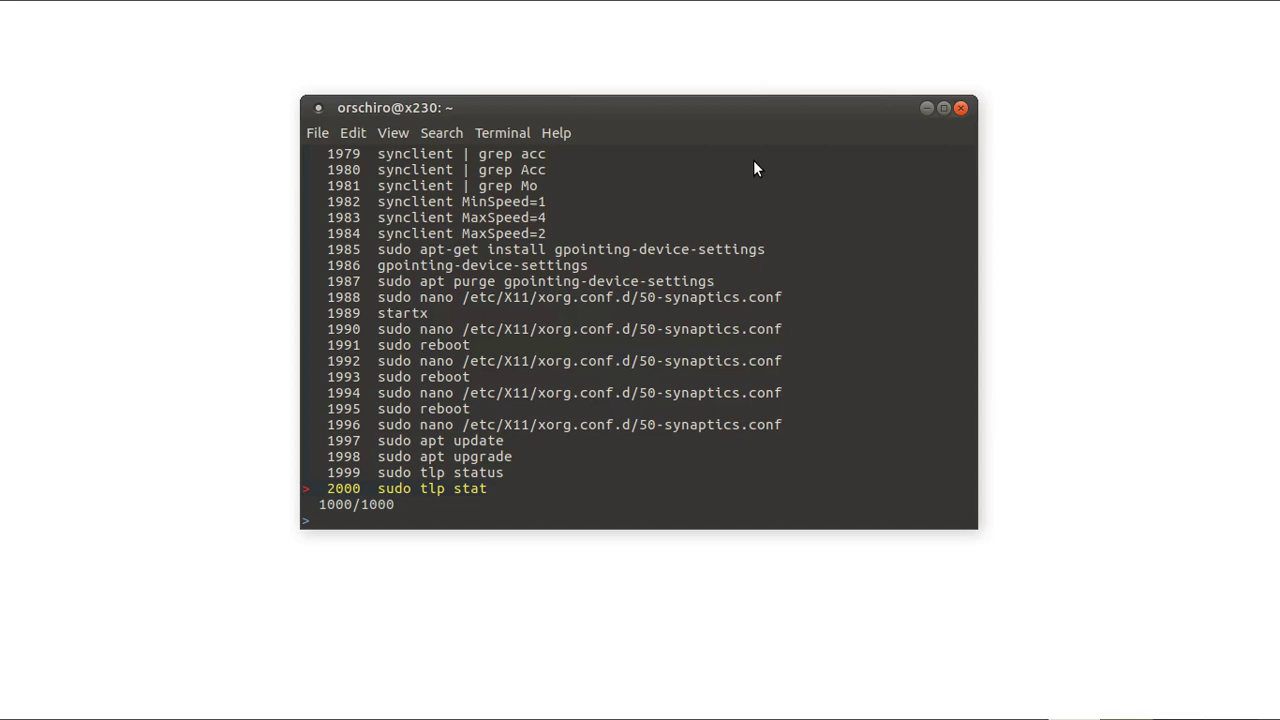
pyautogui.write('indicator')
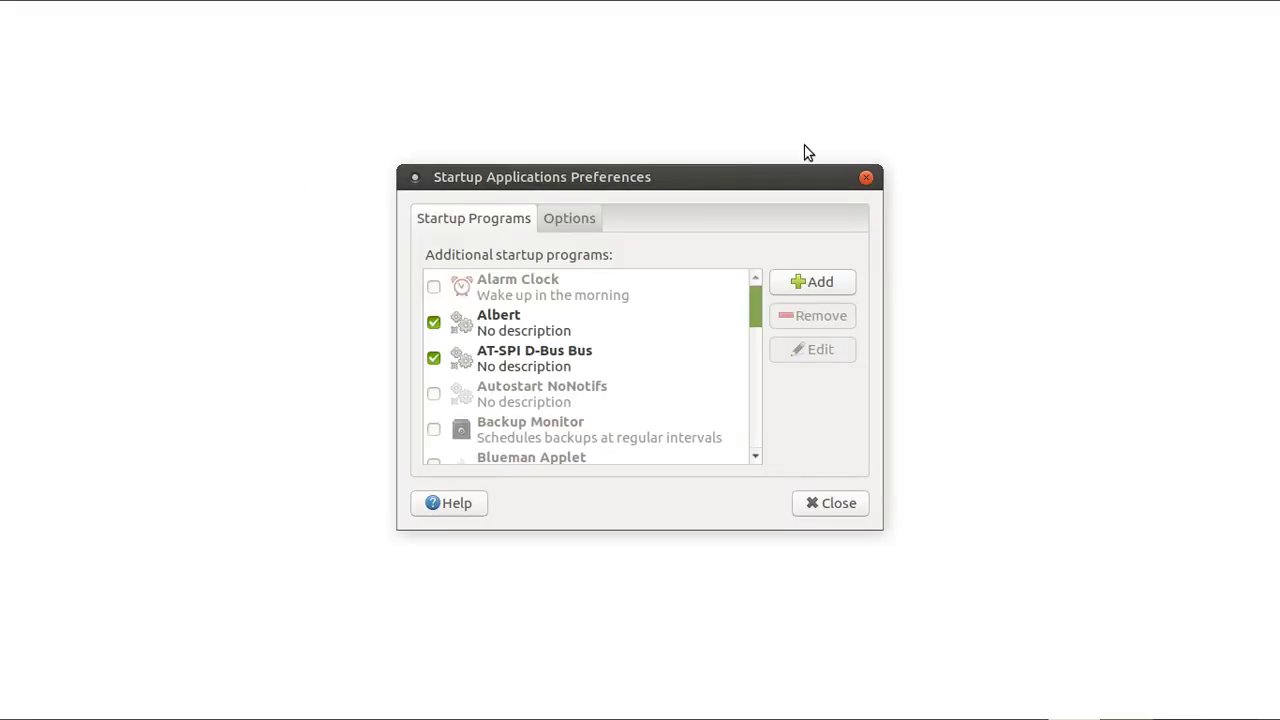
# - Inspect the indicator-power startup entry's command without saving, then close Startup Applications
pyautogui.scroll(-10, 585, 335)
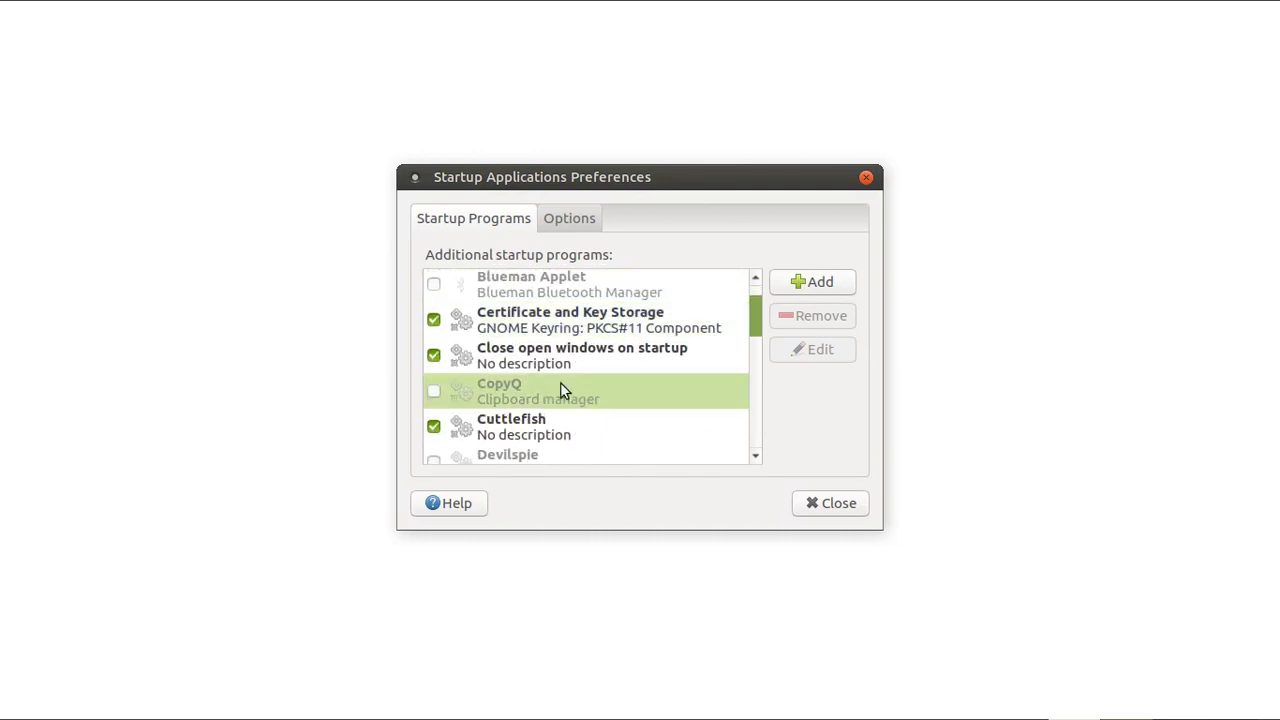
pyautogui.scroll(1, 547, 403)
pyautogui.scroll(-4, 547, 403)
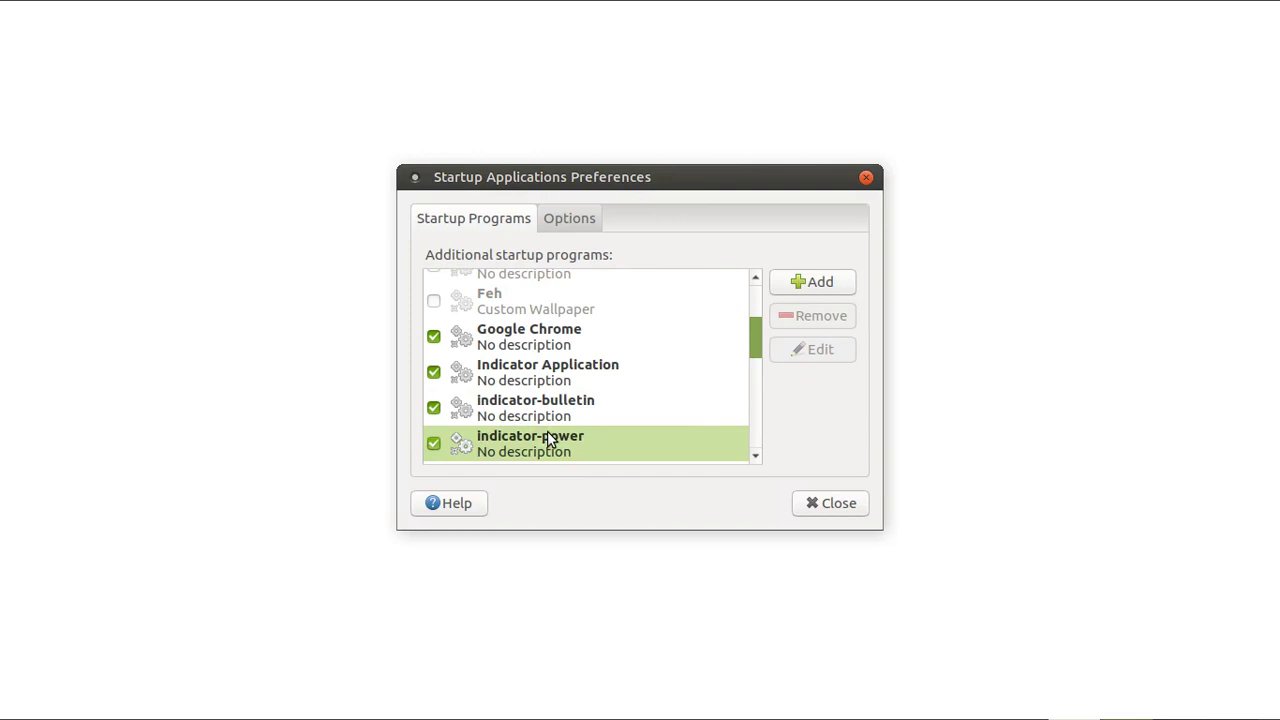
pyautogui.click(547, 435)
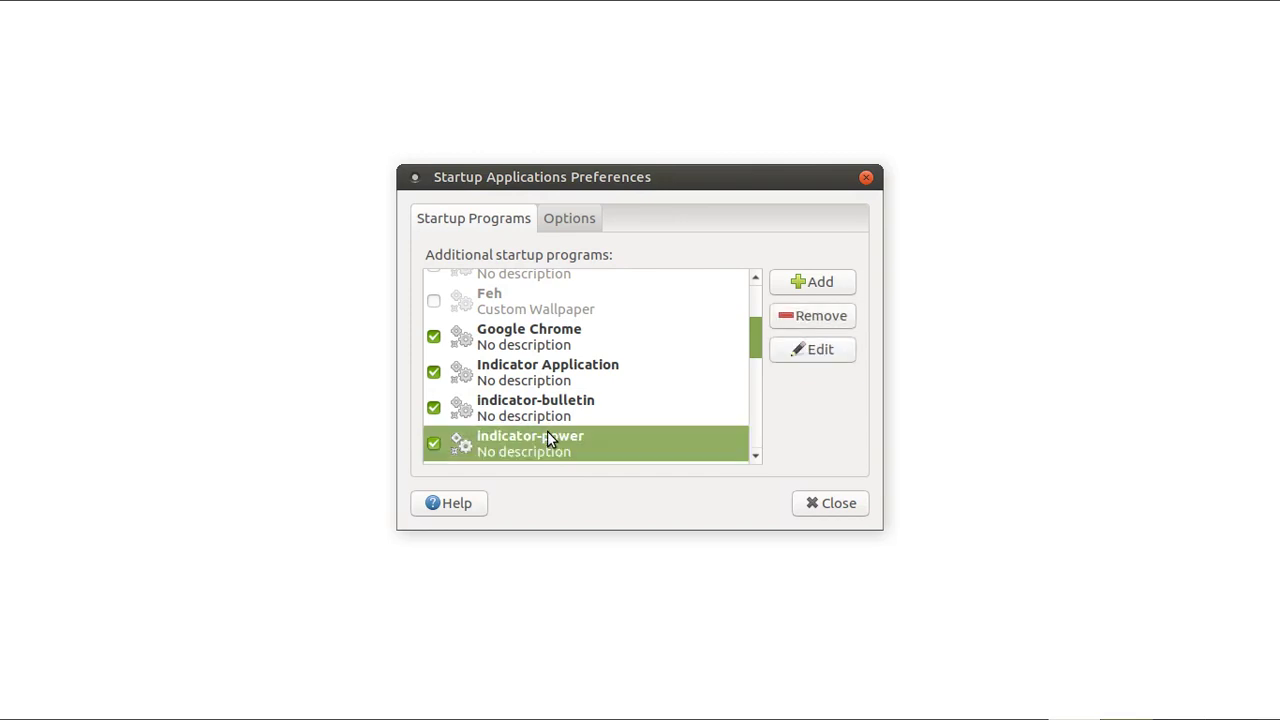
pyautogui.click(814, 350)
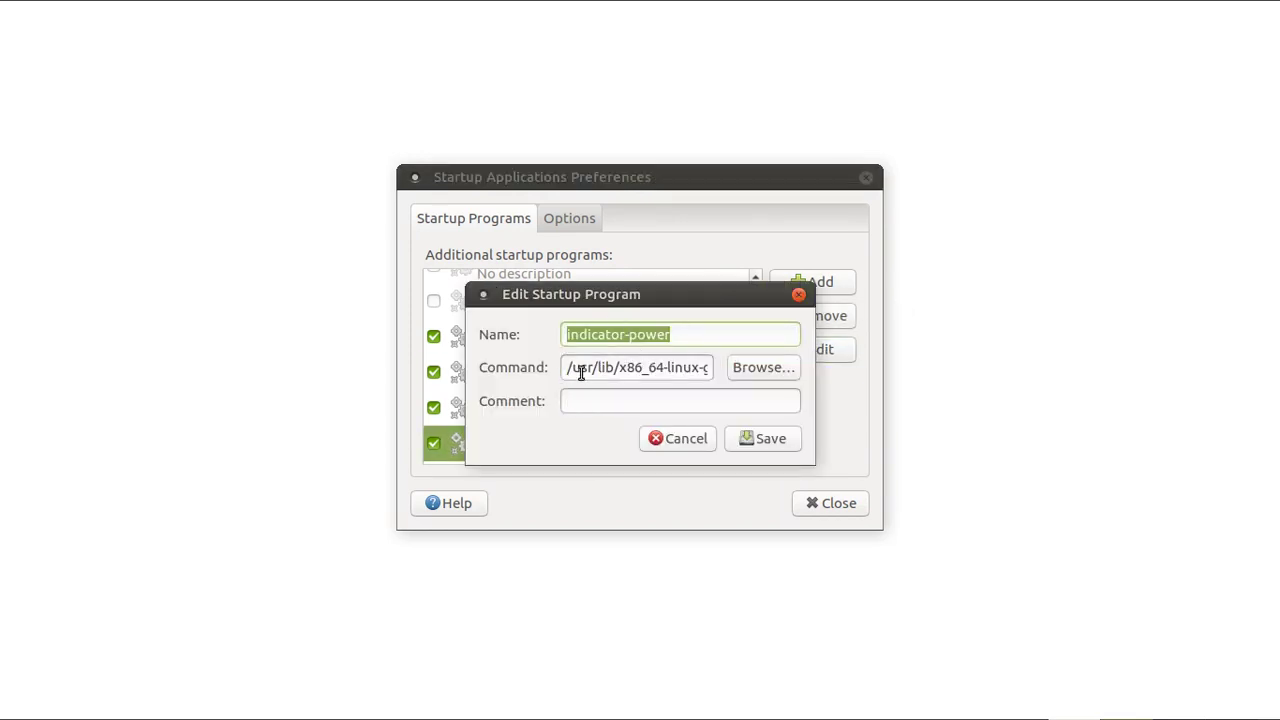
pyautogui.hotkey('ctrl', 'Right')
pyautogui.hotkey('ctrl', 'Right')
pyautogui.hotkey('ctrl', 'Right')
pyautogui.hotkey('ctrl', 'Right')
pyautogui.hotkey('ctrl', 'Right')
pyautogui.hotkey('ctrl', 'Right')
pyautogui.hotkey('ctrl', 'Right')
pyautogui.hotkey('ctrl', 'Right')
pyautogui.hotkey('ctrl', 'Right')
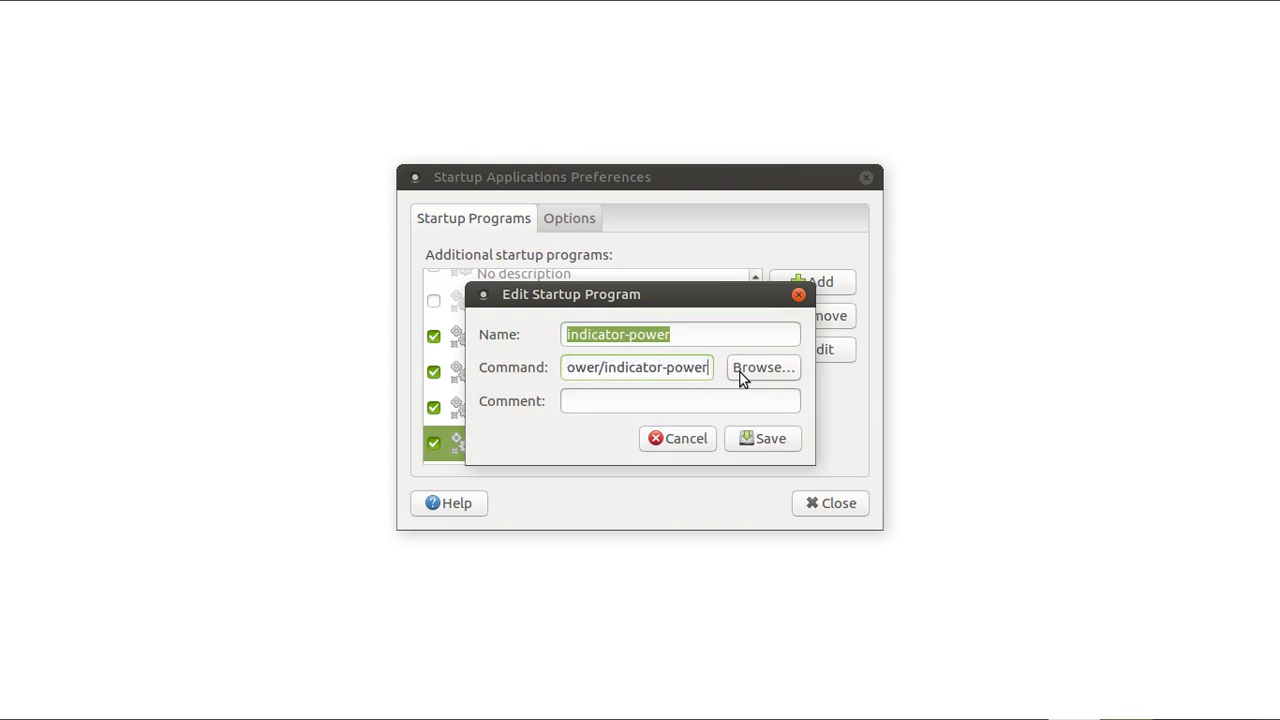
pyautogui.hotkey('ctrl', 'Right')
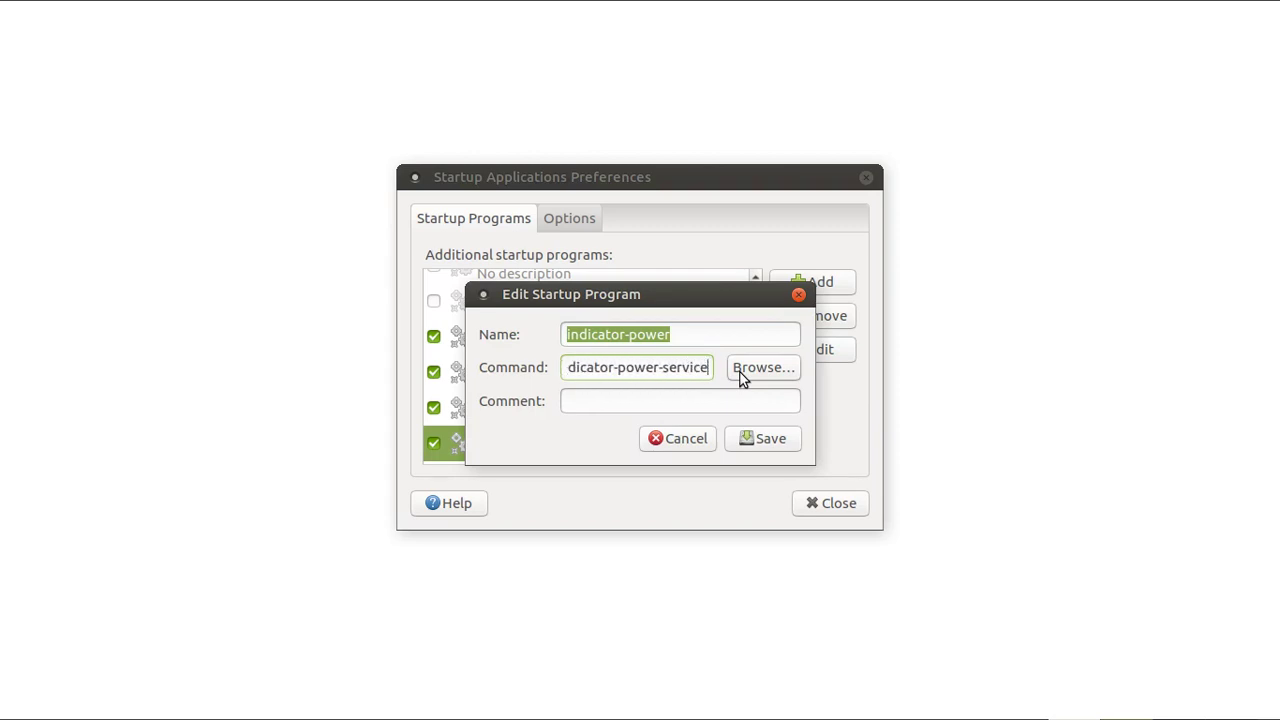
pyautogui.click(798, 296)
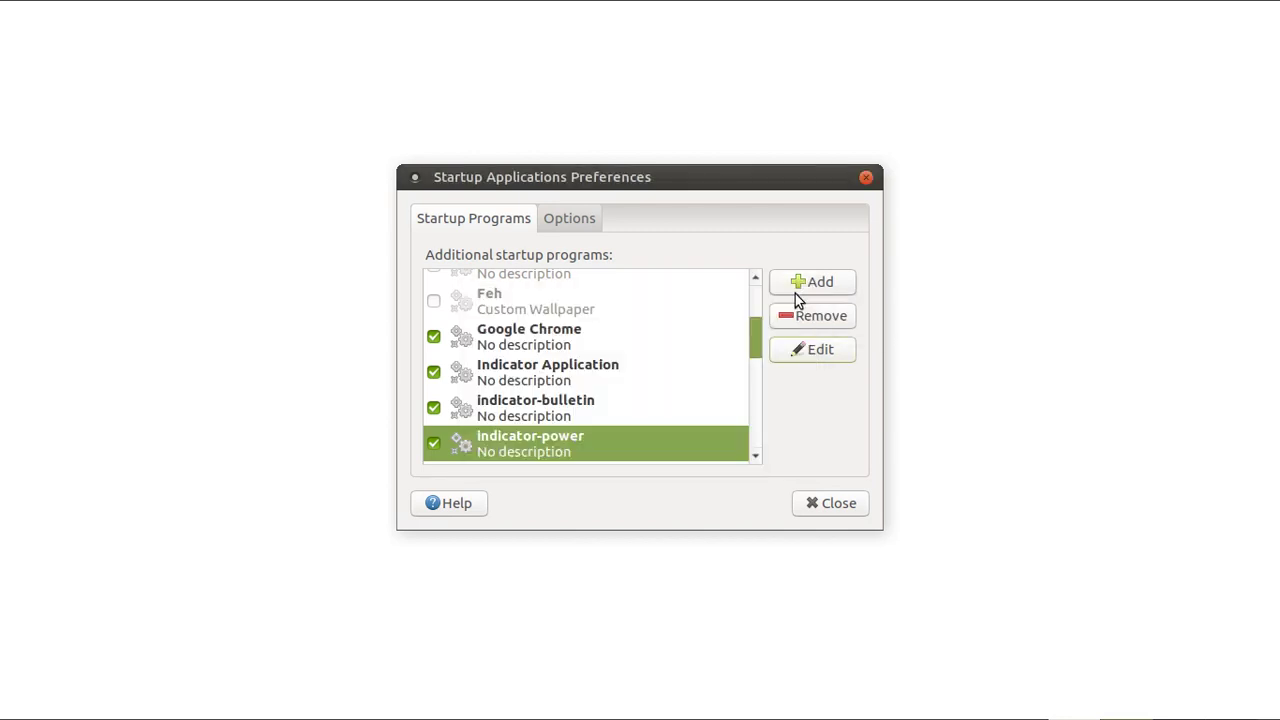
pyautogui.click(866, 178)
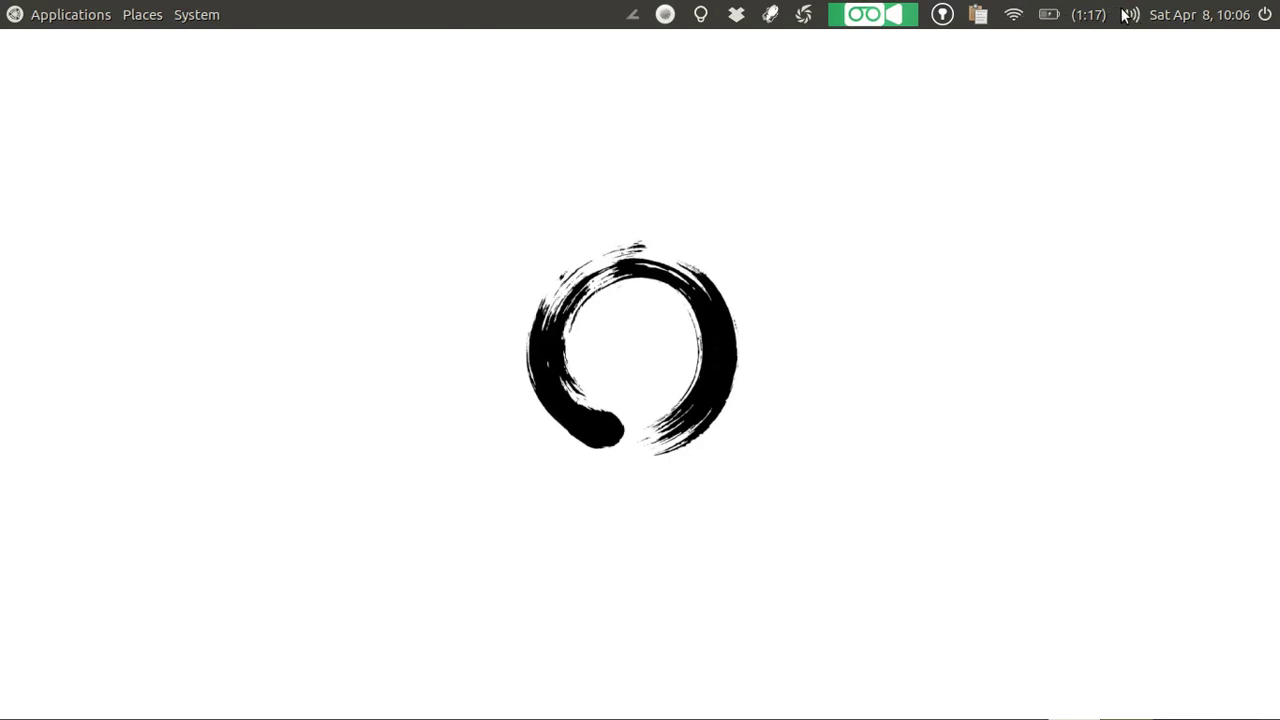
# - Open the sound indicator to review volume and players, then close it unchanged
pyautogui.click(1125, 15)
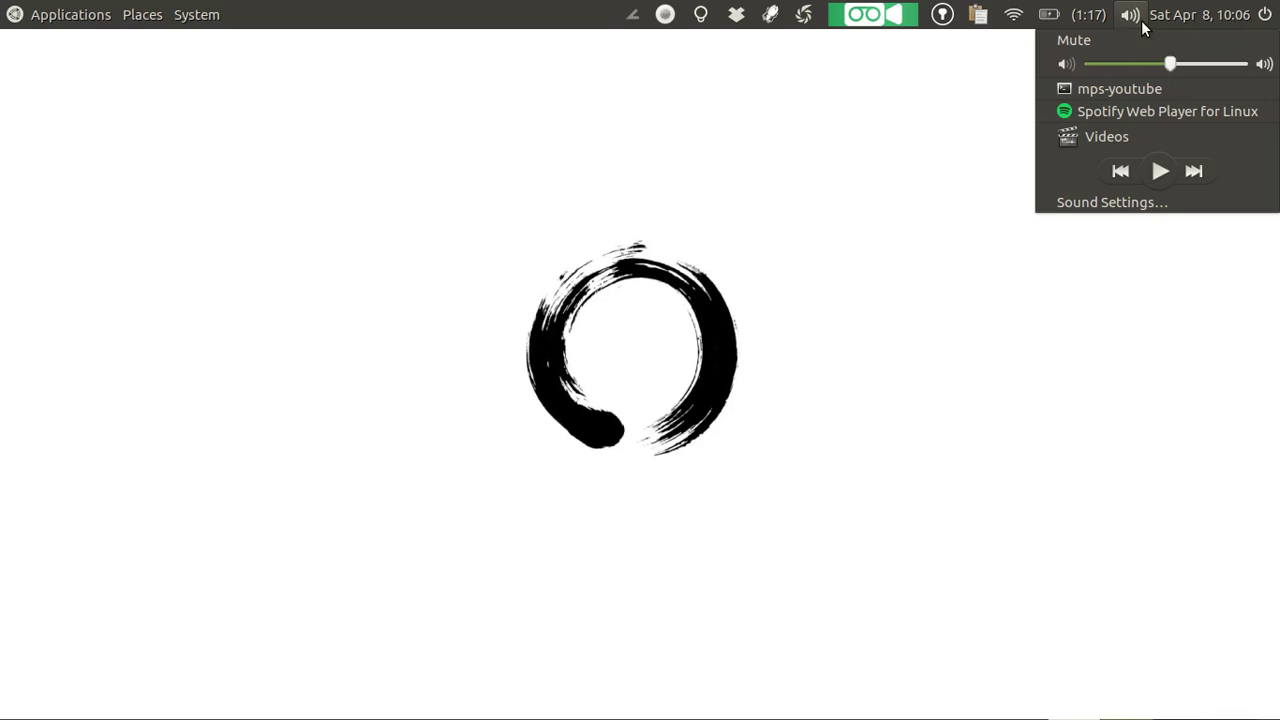
pyautogui.click(1131, 14)
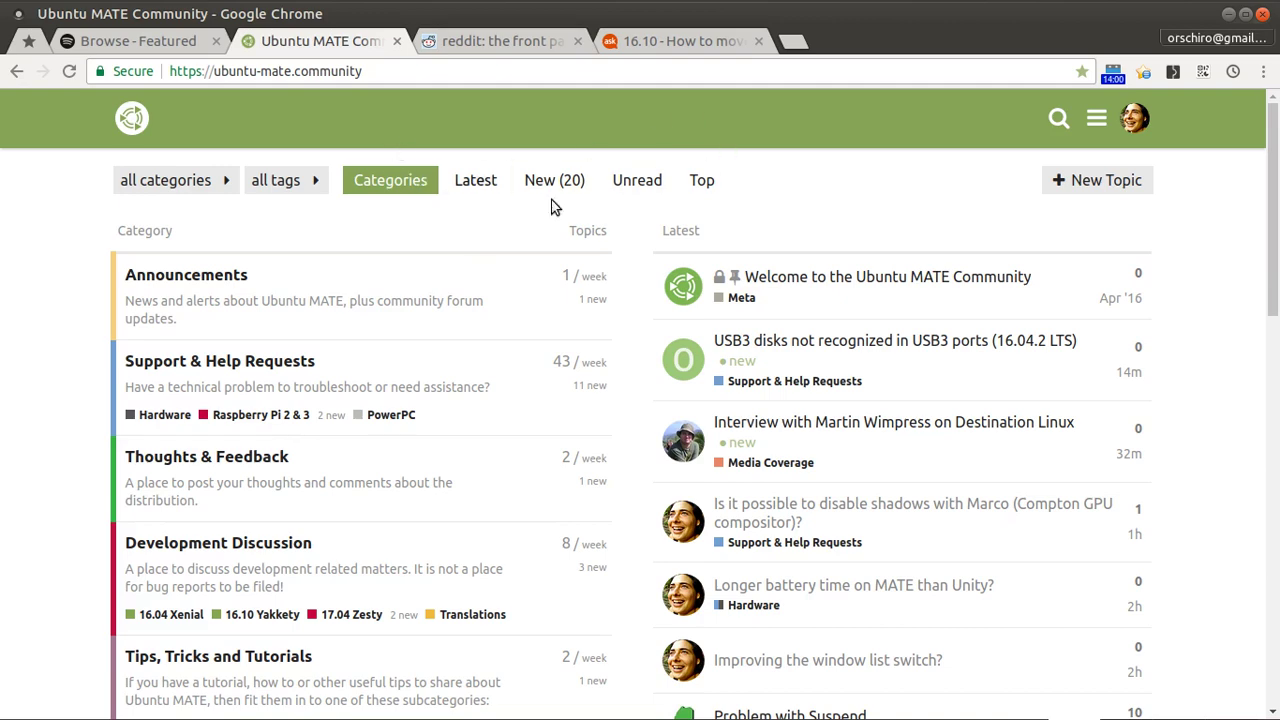
pyautogui.scroll(-1, 748, 453)
pyautogui.scroll(-3, 748, 453)
pyautogui.scroll(4, 748, 453)
pyautogui.hotkey('alt', 'Tab')
pyautogui.hotkey('ctrl', 'space')
pyautogui.write('files')
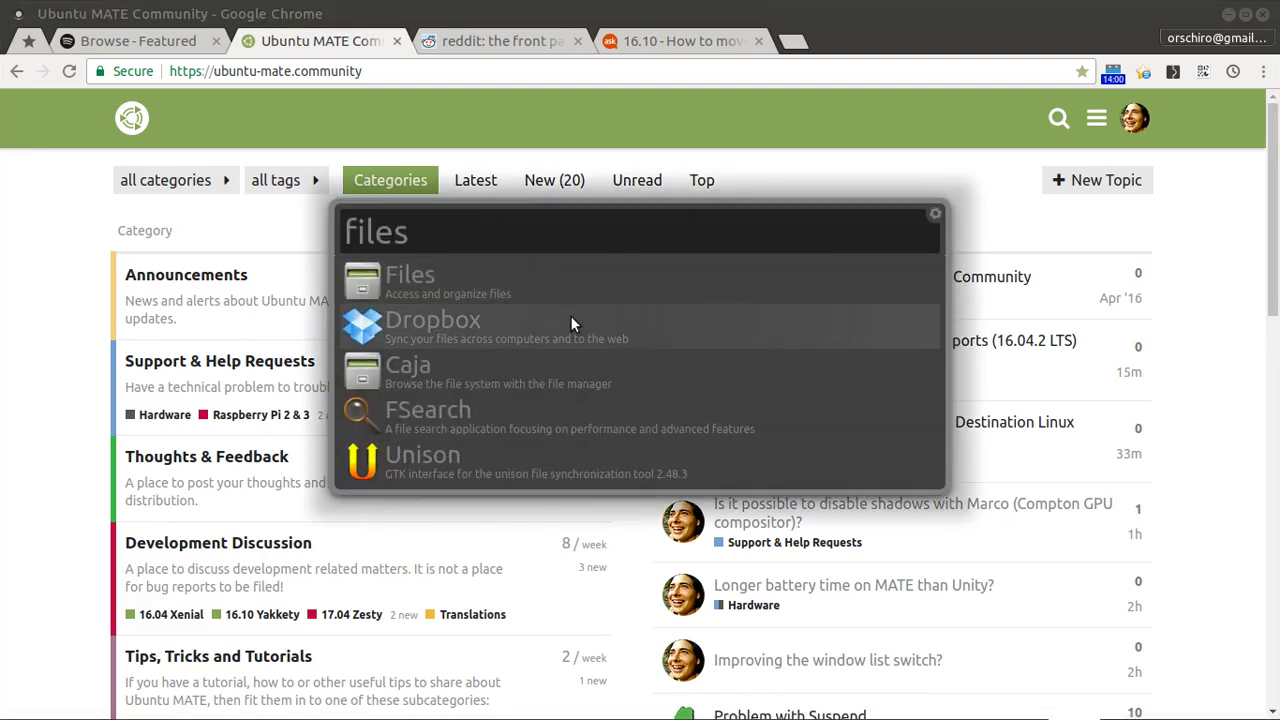
pyautogui.press('Down')
pyautogui.press('Down')
pyautogui.press('Down')
pyautogui.press('Down')
pyautogui.press('Return')
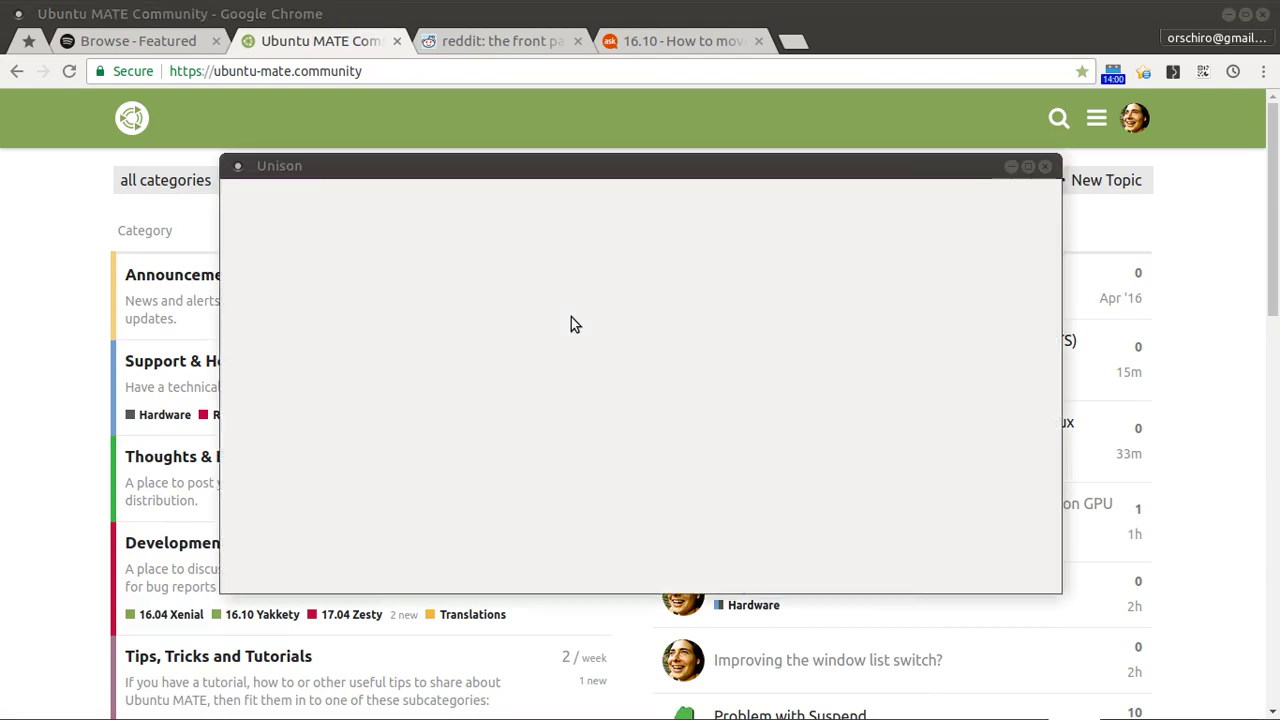
pyautogui.hotkey('alt', 'Tab')
pyautogui.hotkey('alt', 'Tab')
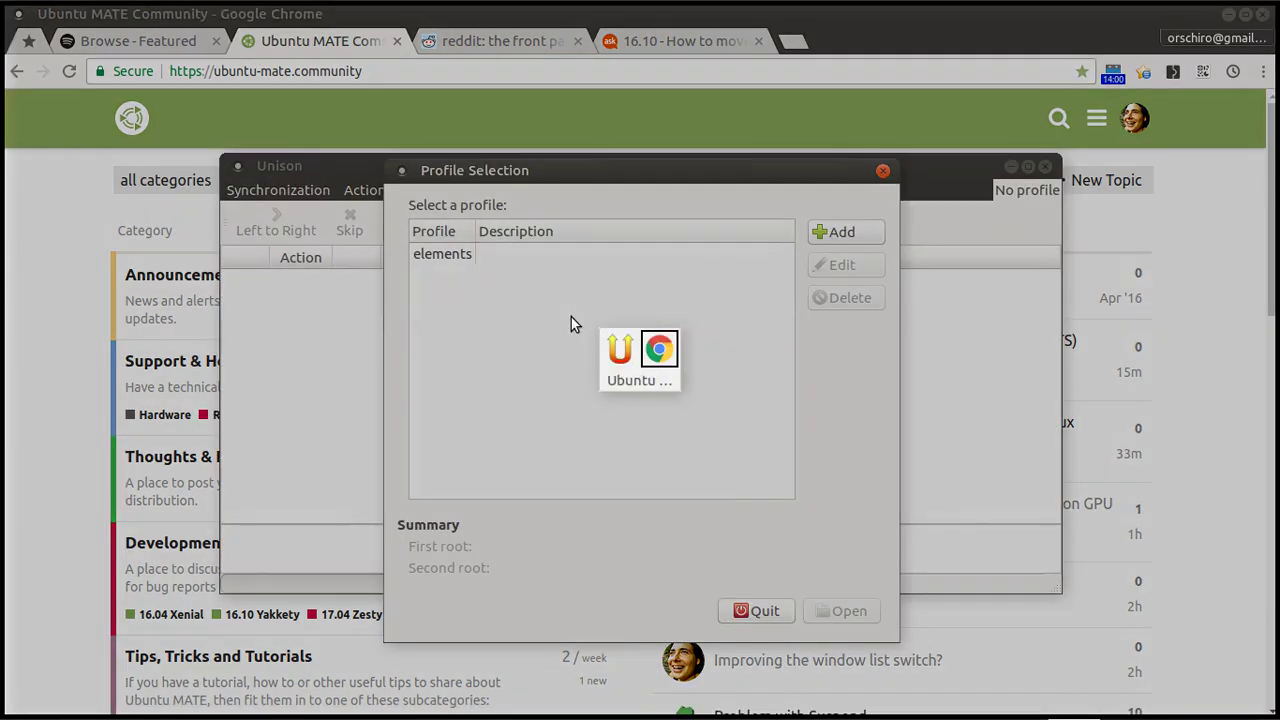
pyautogui.hotkey('alt', 'Tab')
pyautogui.hotkey('alt', 'Tab')
pyautogui.hotkey('alt', 'Tab')
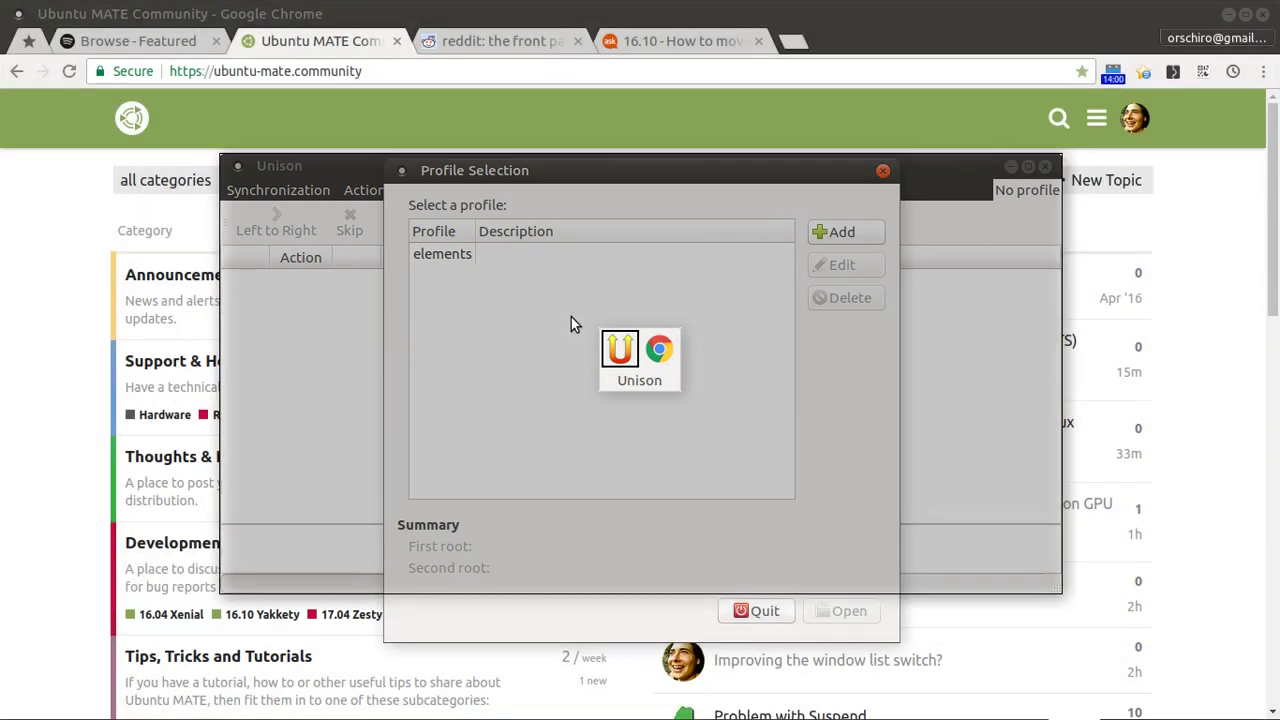
pyautogui.hotkey('alt', 'Tab')
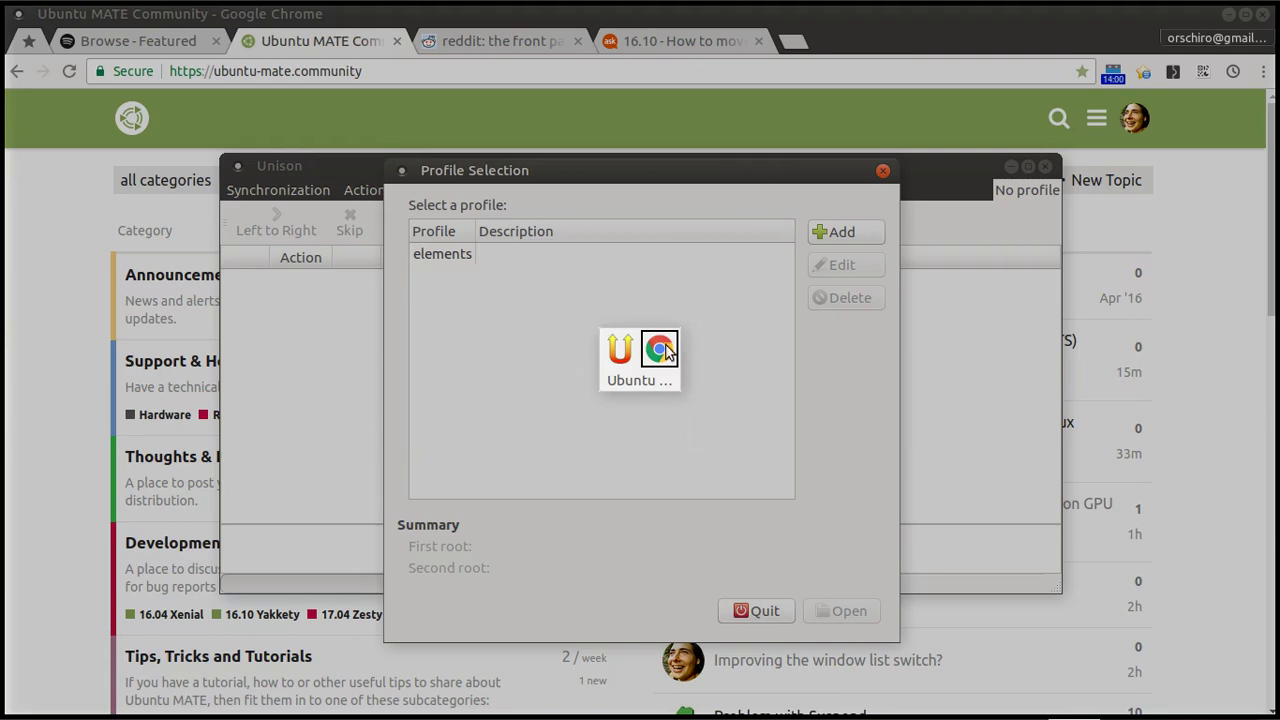
pyautogui.hotkey('alt', 'Tab')
pyautogui.hotkey('alt', 'Tab')
pyautogui.hotkey('alt', 'Tab')
pyautogui.hotkey('alt', 'Tab')
pyautogui.hotkey('alt', 'Tab')
pyautogui.hotkey('alt', 'Tab')
pyautogui.hotkey('alt', 'Tab')
pyautogui.hotkey('alt', 'Tab')
pyautogui.hotkey('alt', 'Tab')
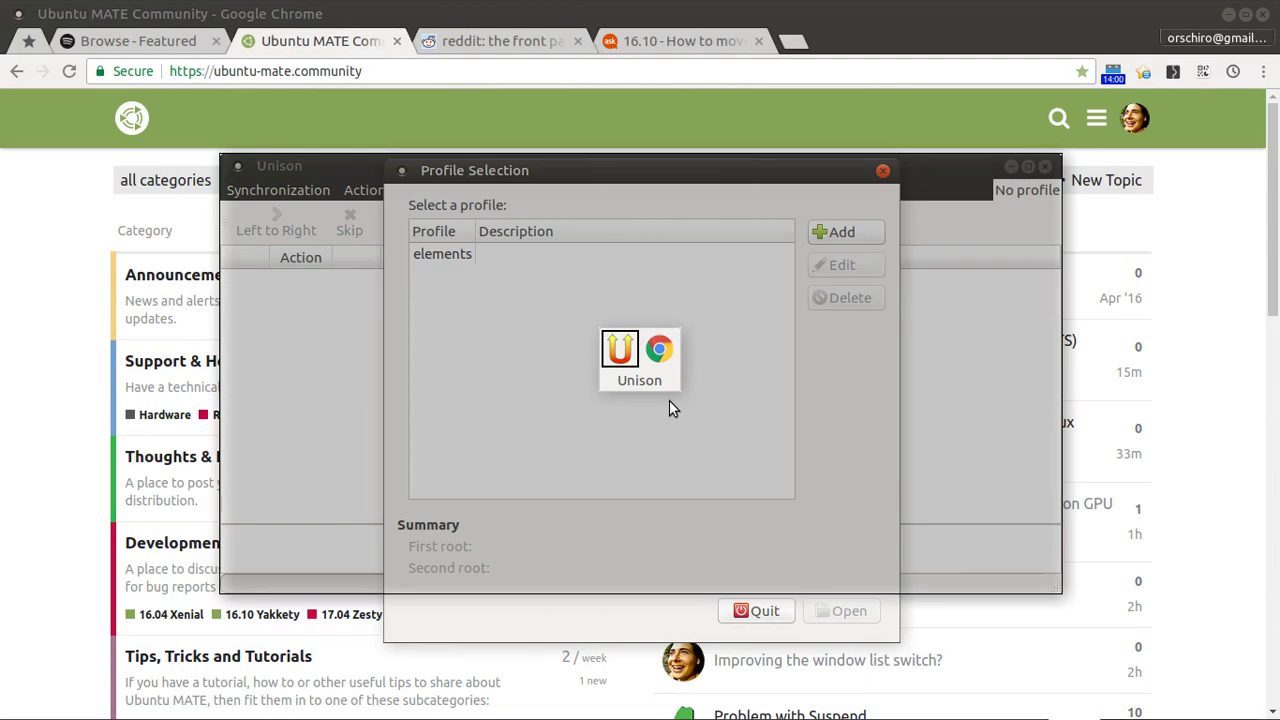
pyautogui.hotkey('alt', 'Tab')
pyautogui.hotkey('alt', 'Tab')
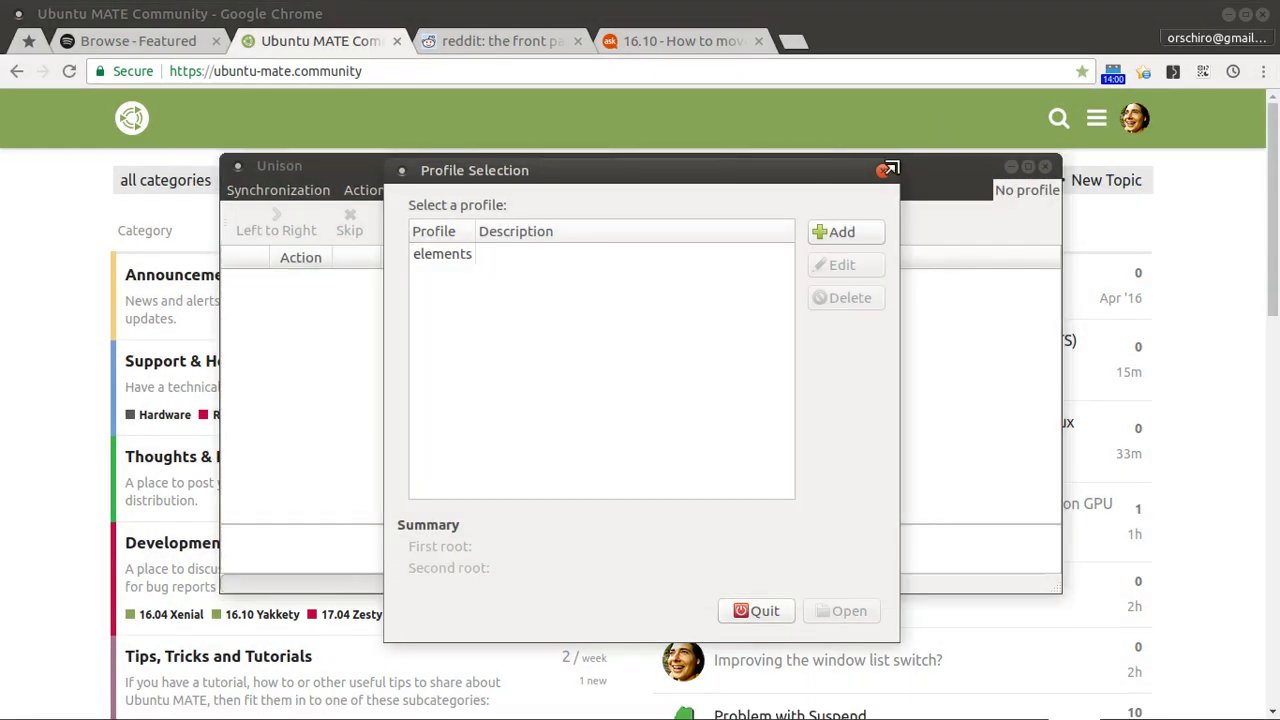
pyautogui.click(882, 170)
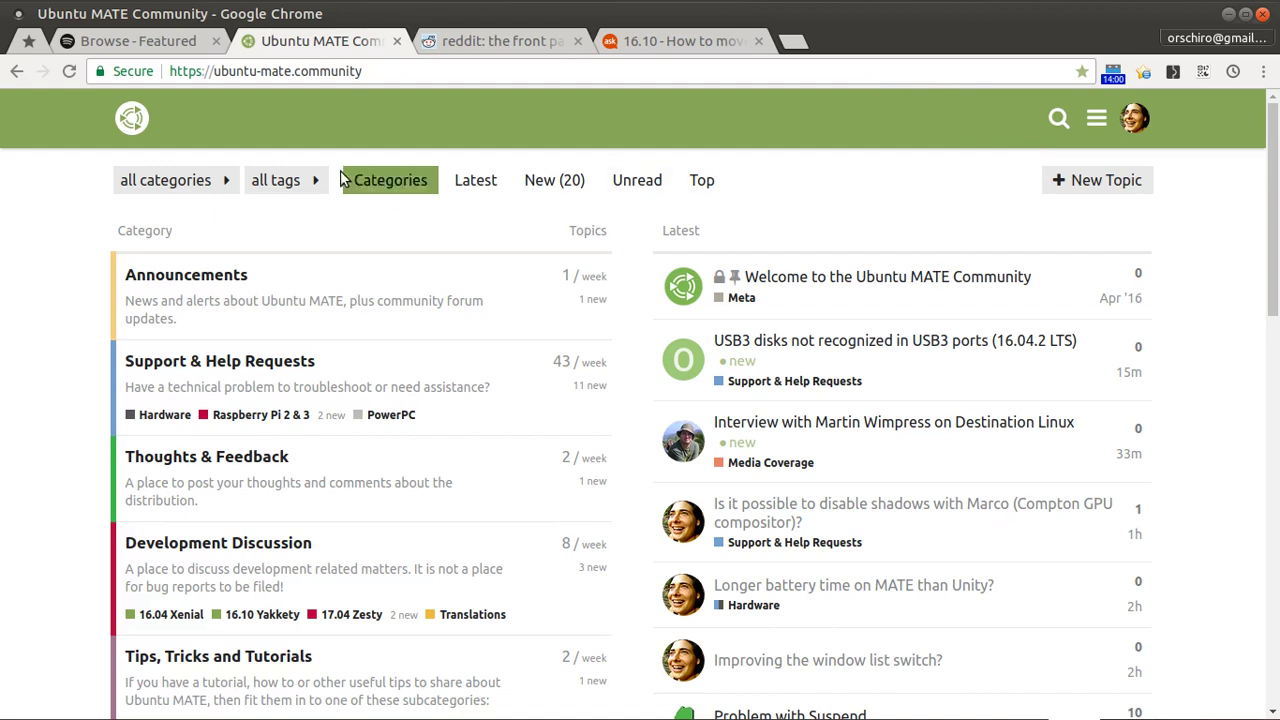
pyautogui.hotkey('ctrl', 'space')
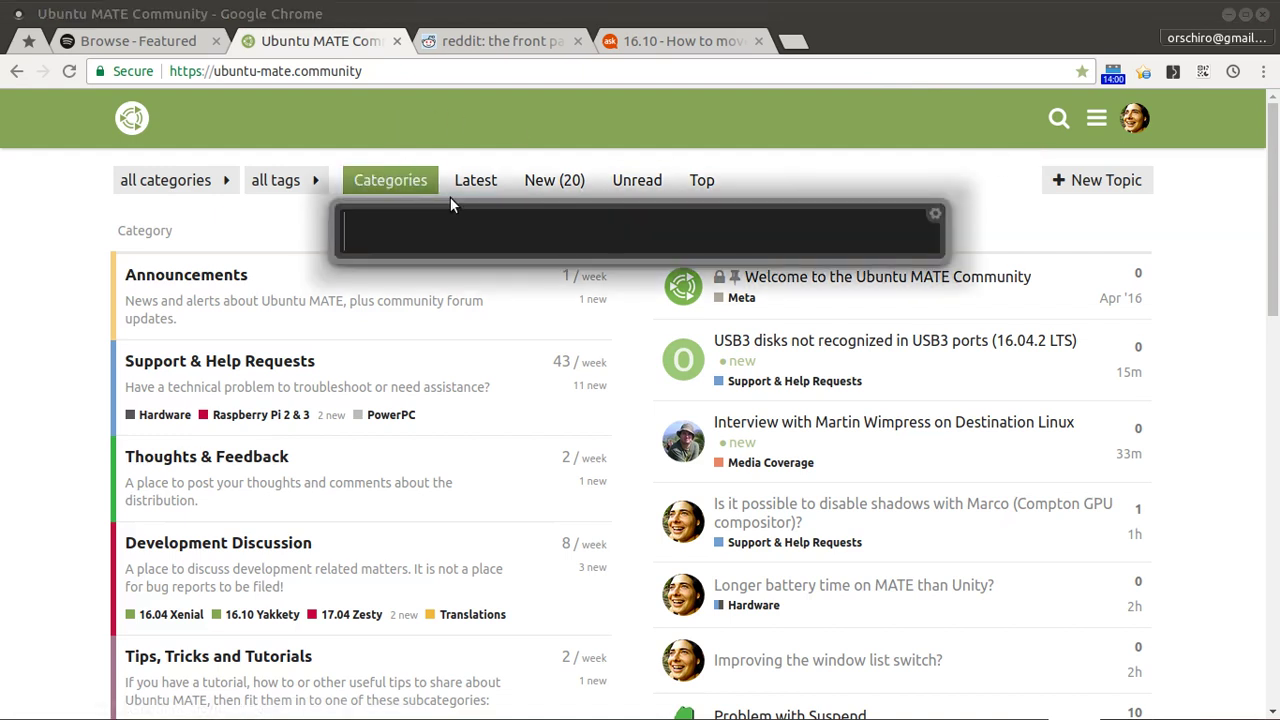
pyautogui.write('mouse')
pyautogui.press('Return')
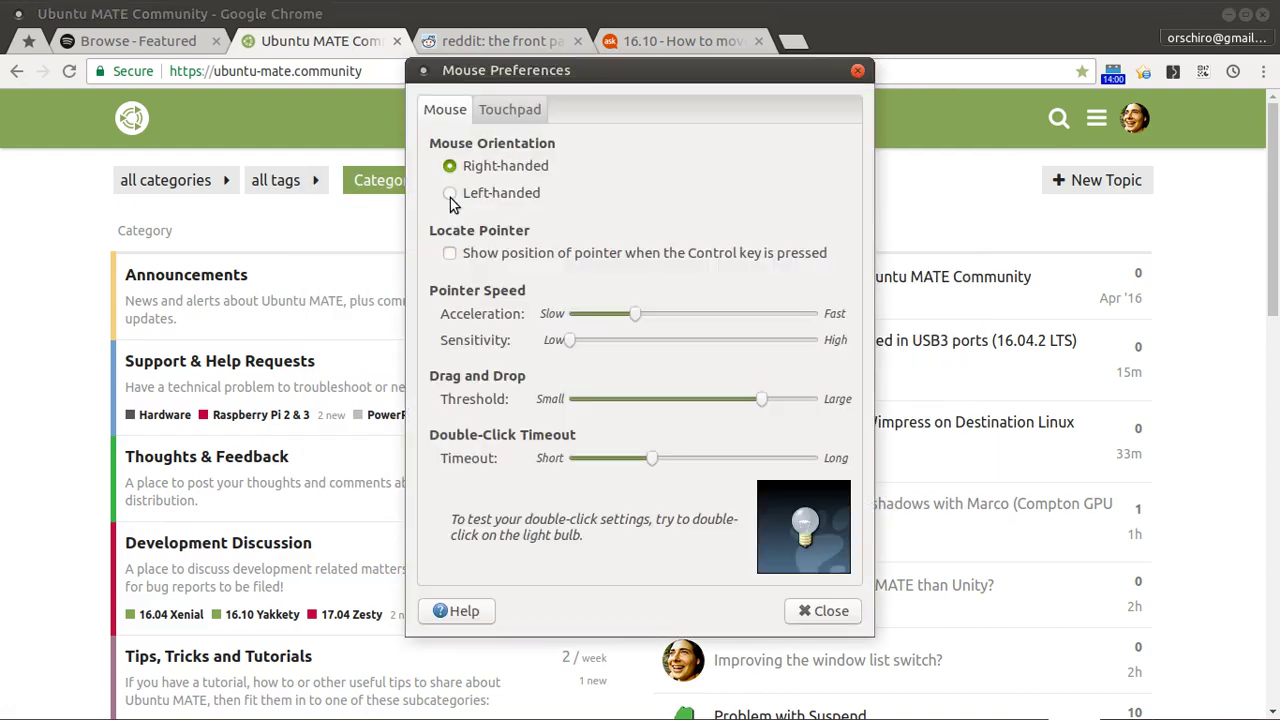
pyautogui.click(510, 112)
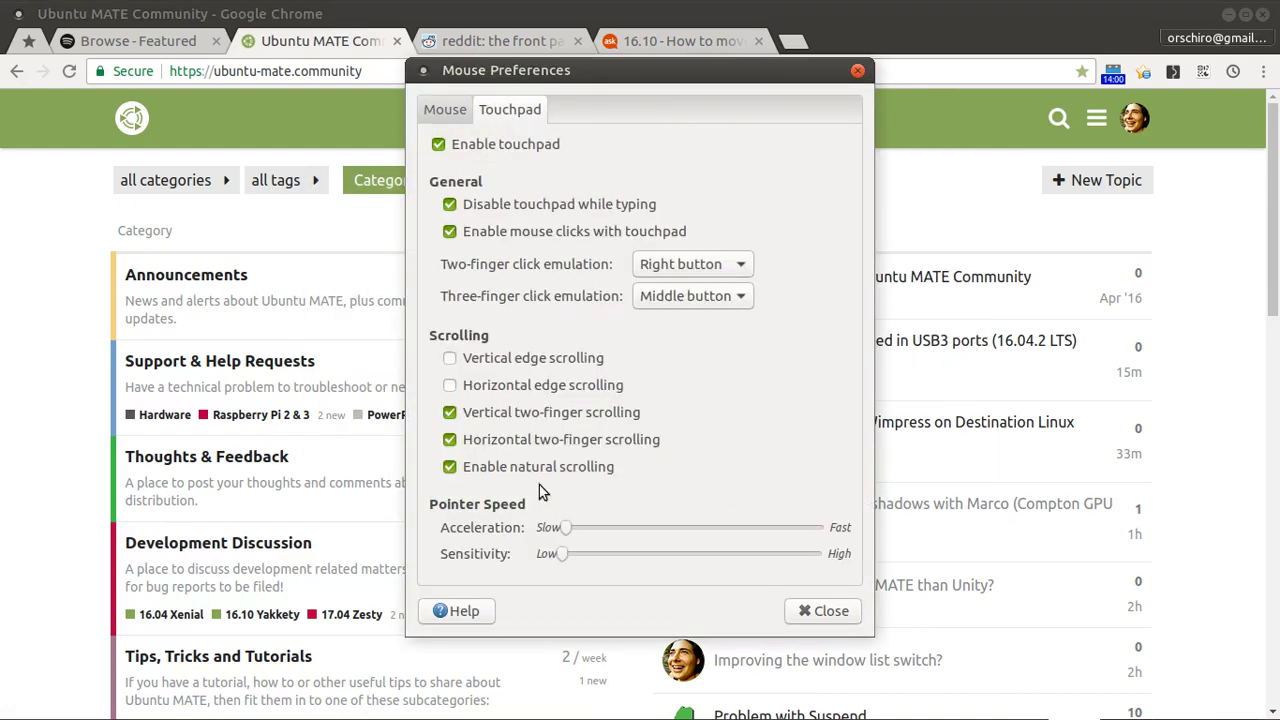
pyautogui.moveTo(570, 524); pyautogui.dragTo(745, 527)
pyautogui.moveTo(686, 531); pyautogui.dragTo(557, 537)
pyautogui.click(857, 72)
# - In a new MATE Terminal, rerun the history's nano command on 50-synaptics.conf and exit unchanged
pyautogui.hotkey('ctrl', 'space')
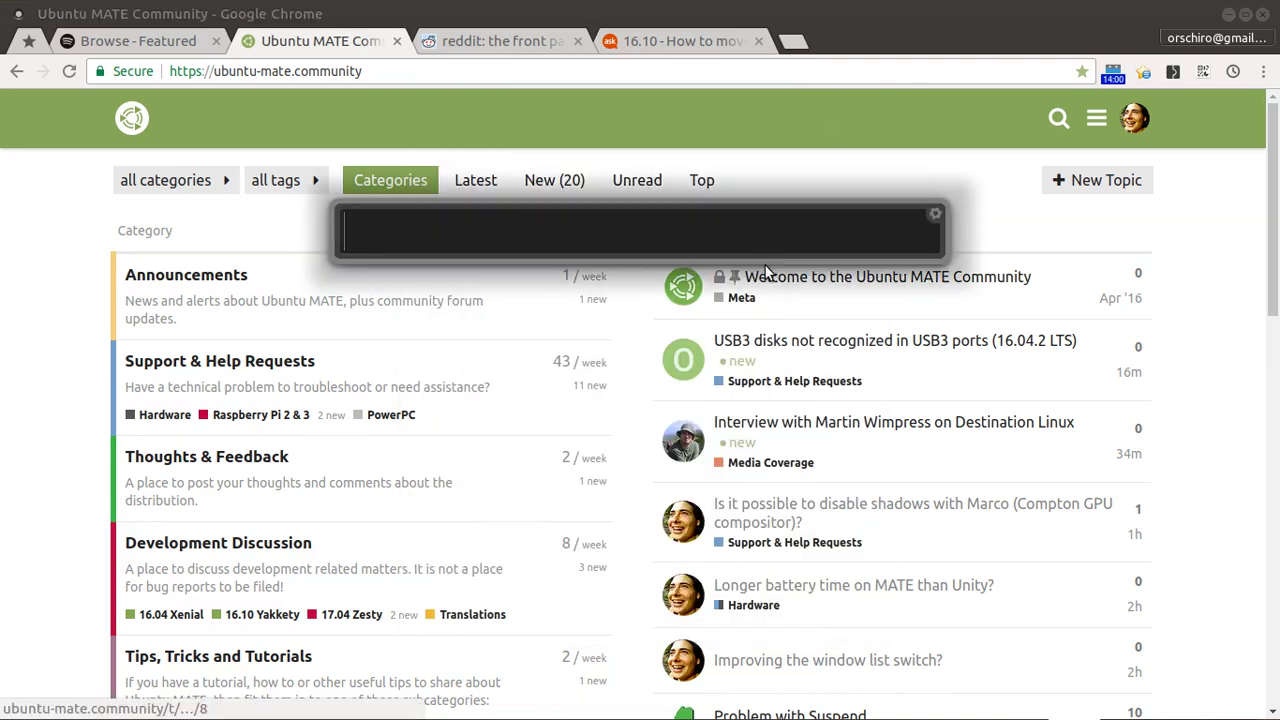
pyautogui.write('ter')
pyautogui.press('Return')
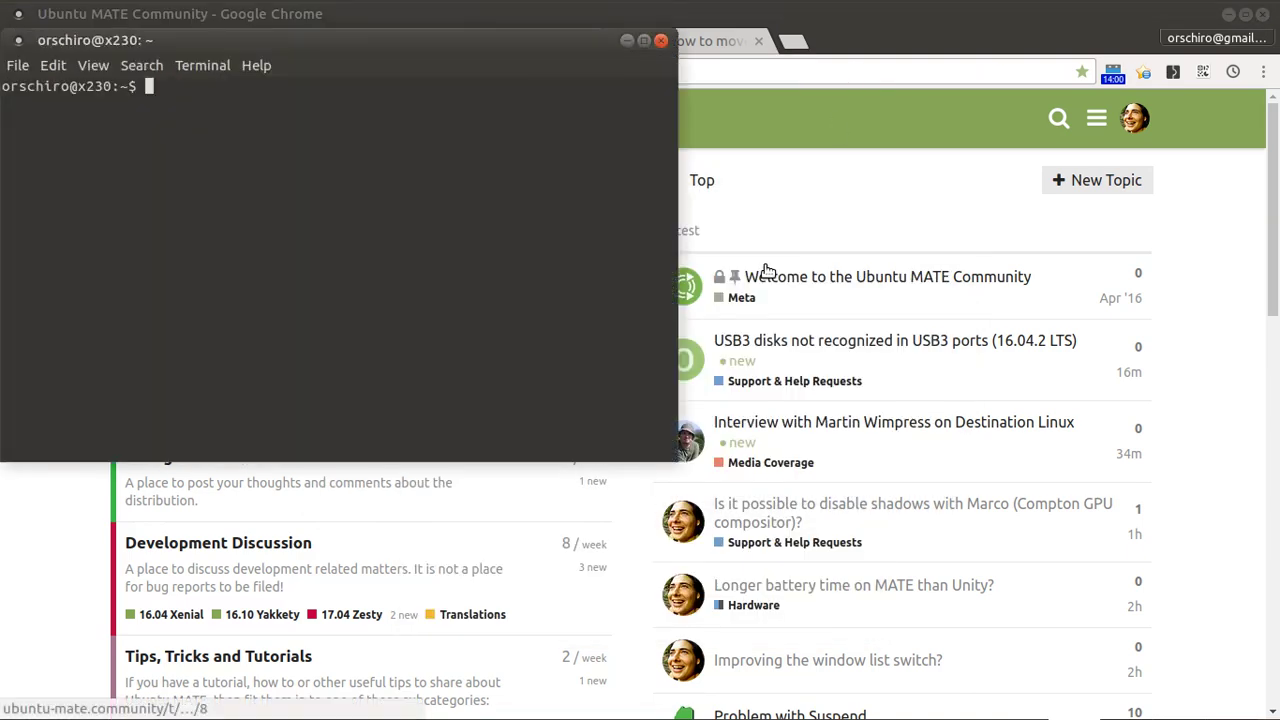
pyautogui.hotkey('ctrl', 'r')
pyautogui.write('nano')
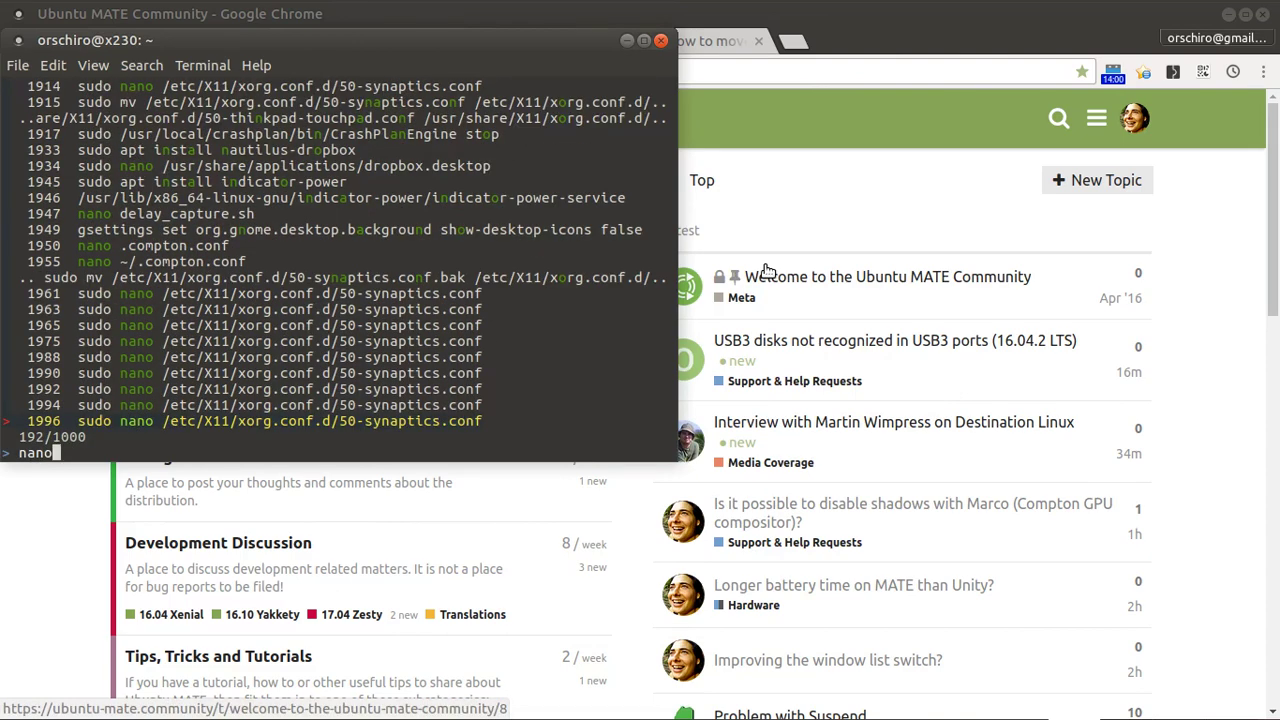
pyautogui.press('Return')
pyautogui.press('Return')
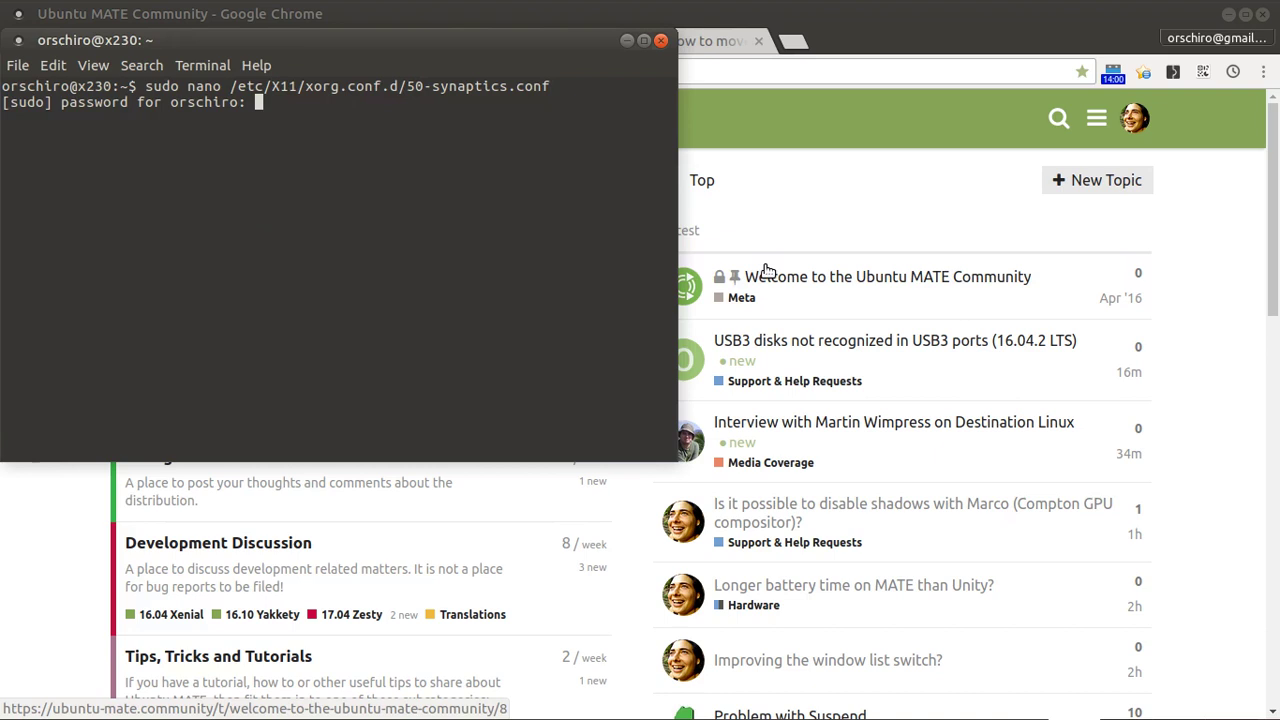
pyautogui.press('Return')
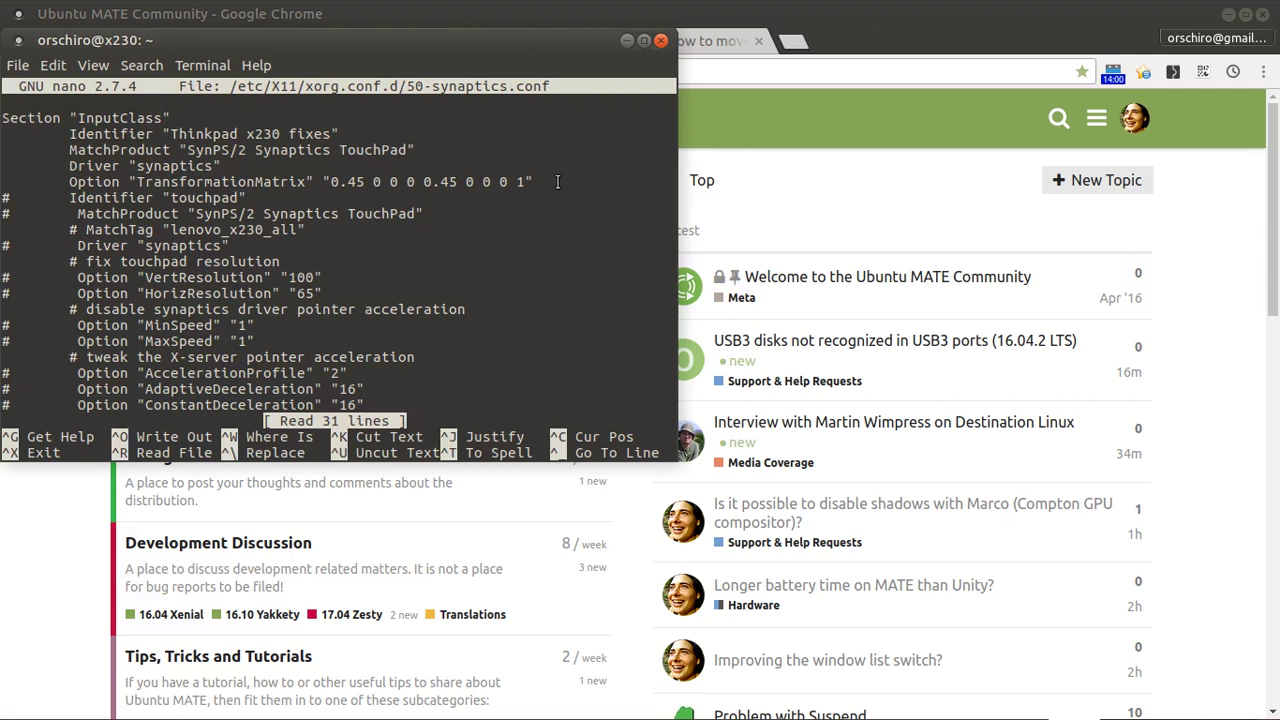
pyautogui.hotkey('ctrl', 'x')
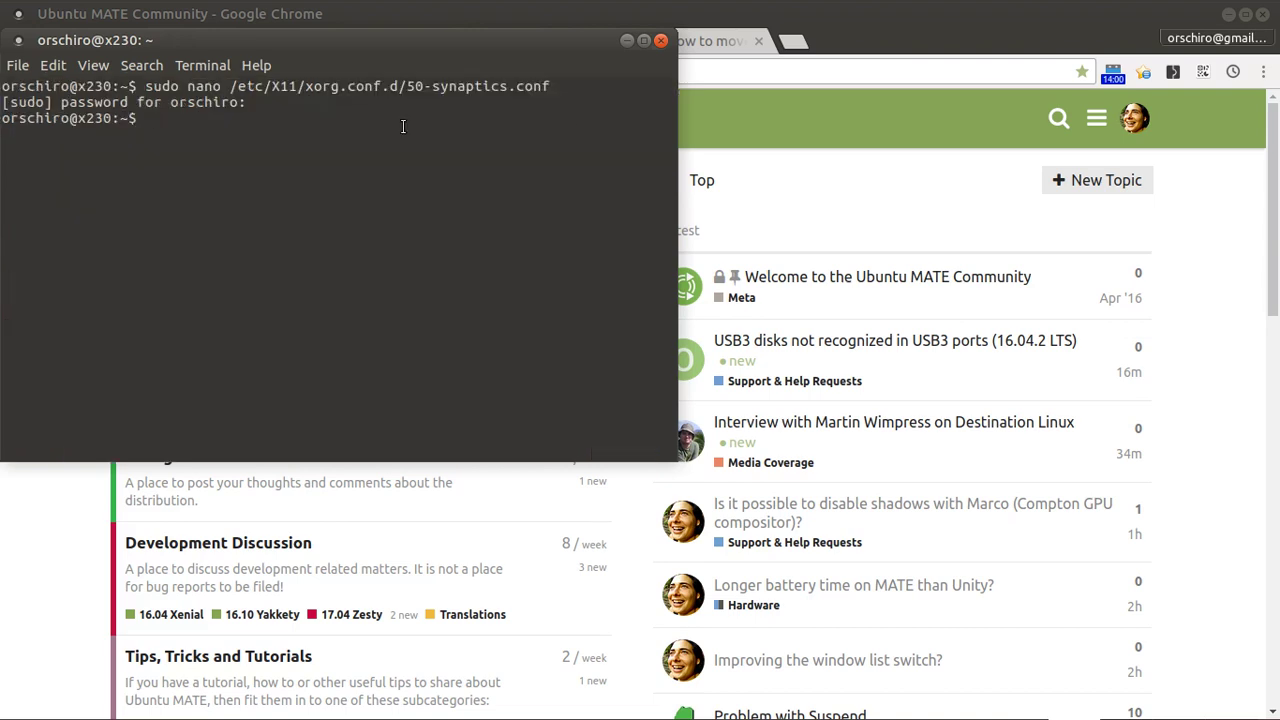
# - Close the terminal and launch Mouse Preferences from the launcher with 'mouse'
pyautogui.click(661, 41)
pyautogui.hotkey('ctrl', 'space')
pyautogui.write('mouse')
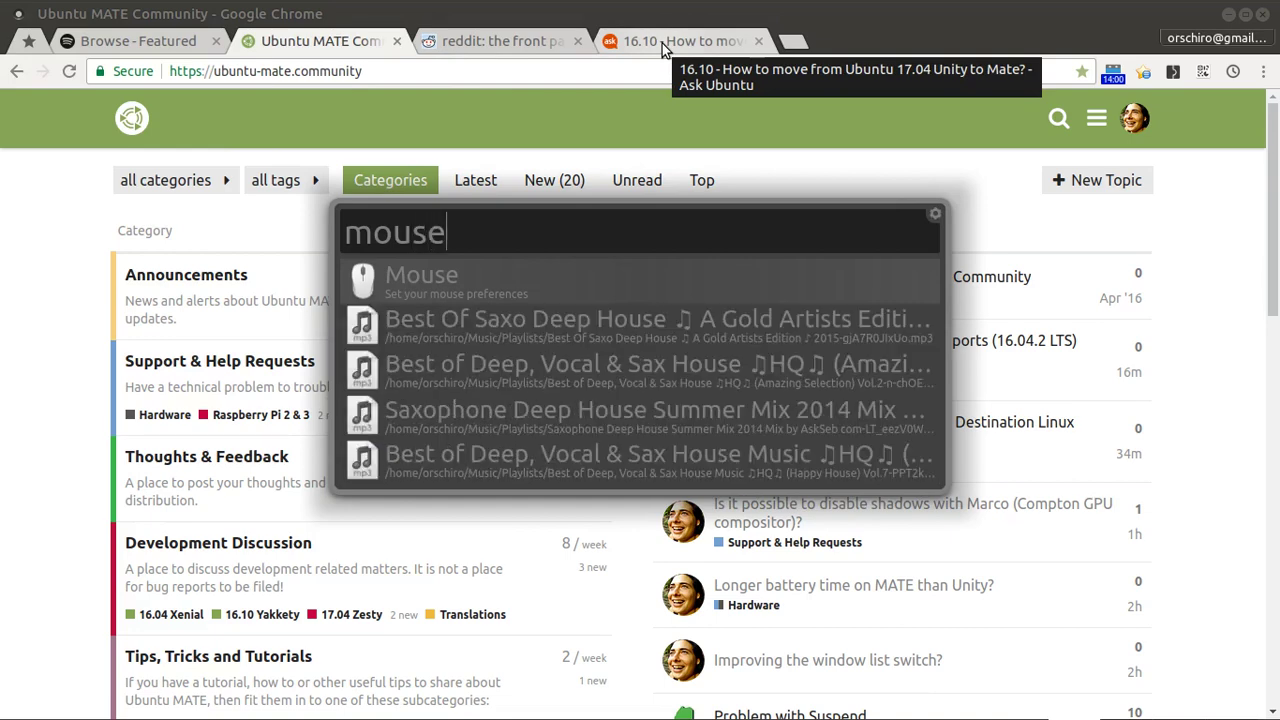
pyautogui.press('Return')
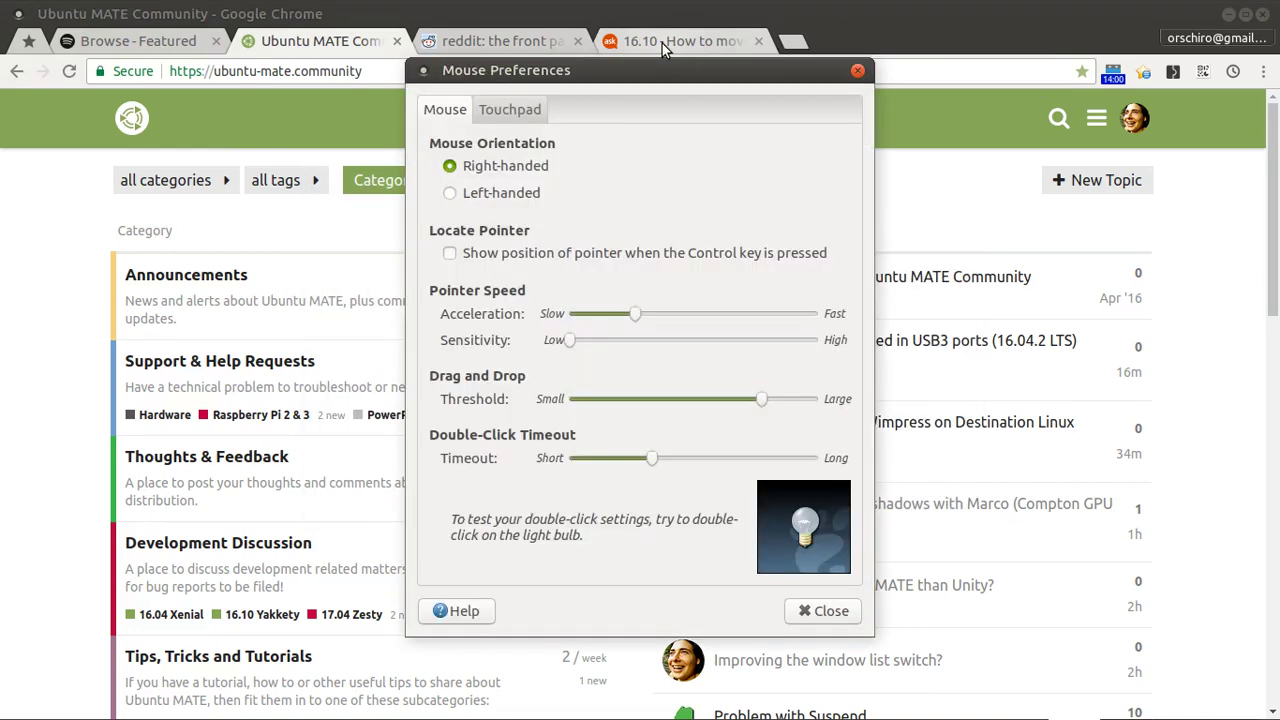
# - On the Touchpad tab, toggle Enable touchpad off and back on, then close the dialog
pyautogui.click(503, 110)
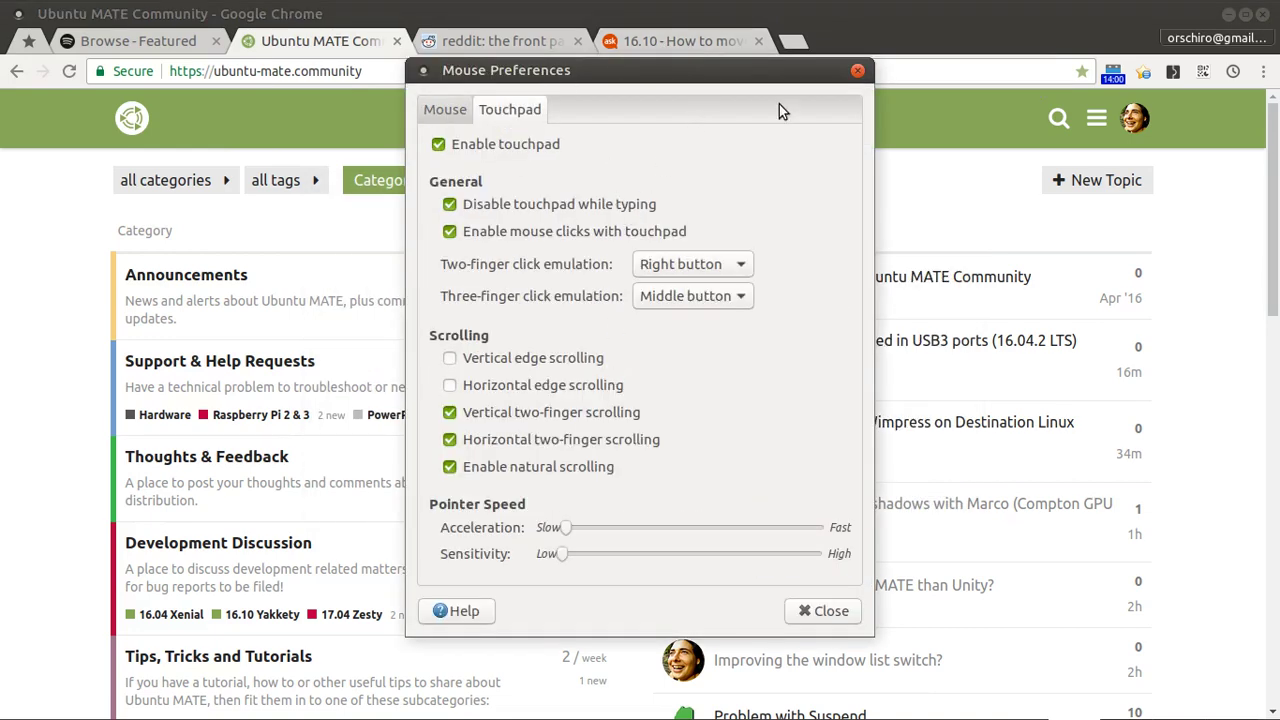
pyautogui.click(487, 148)
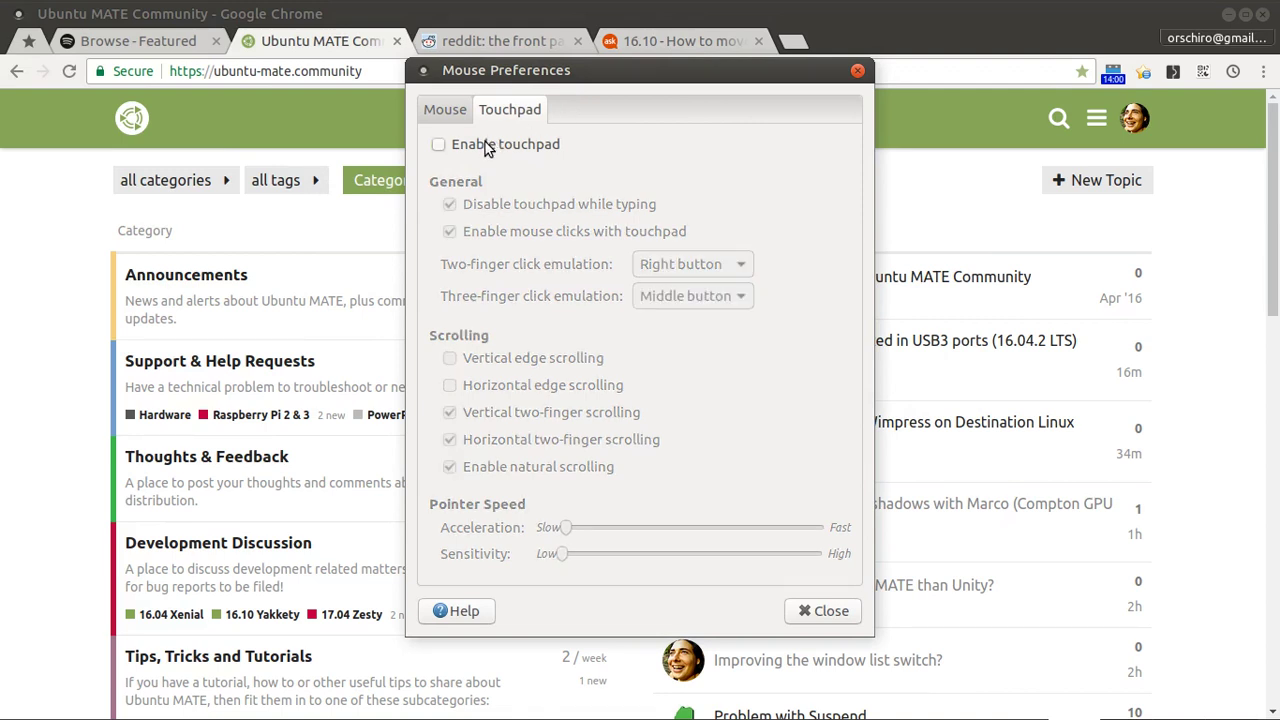
pyautogui.click(487, 148)
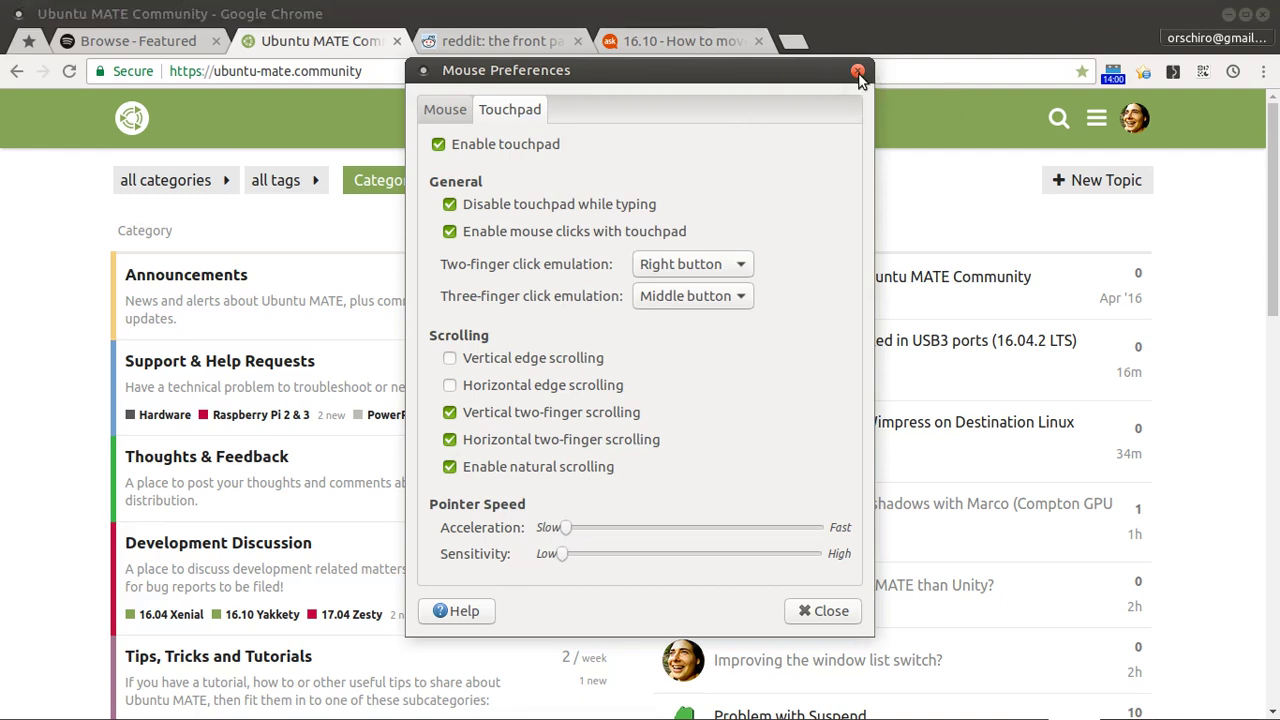
pyautogui.click(858, 73)
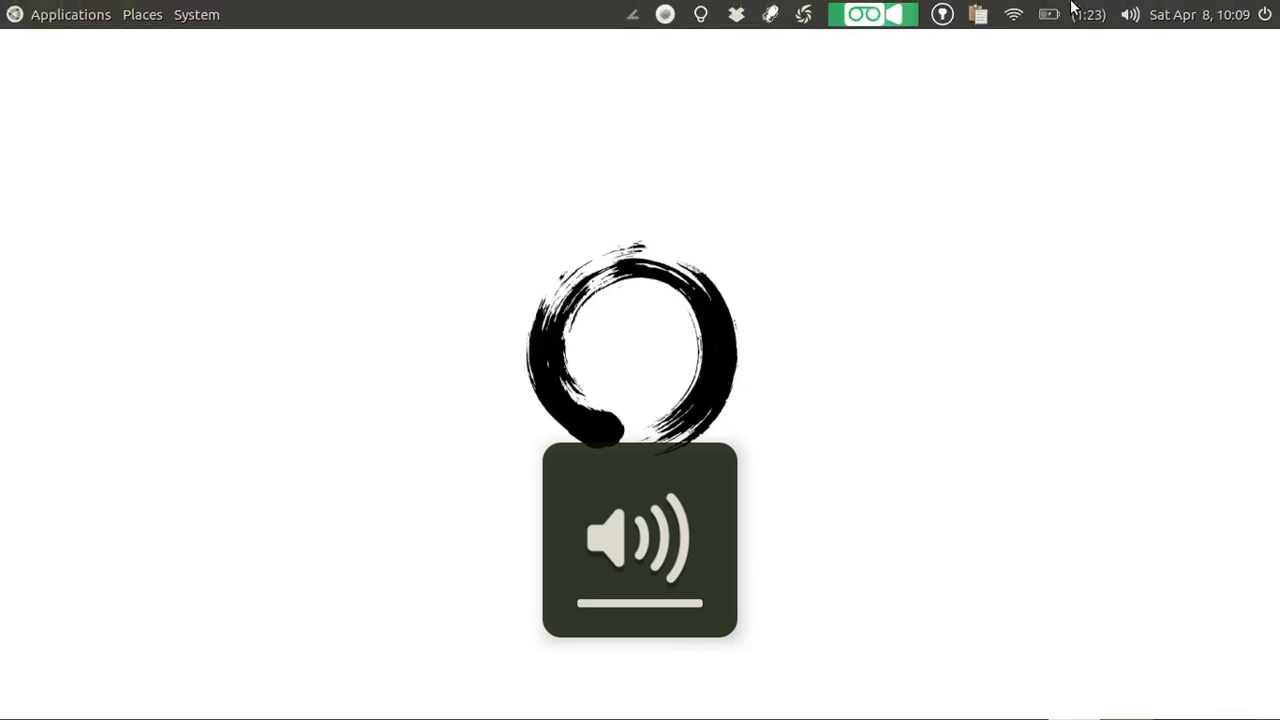
# - Drag the sound indicator's volume slider to maximum and close the menu
pyautogui.click(1130, 12)
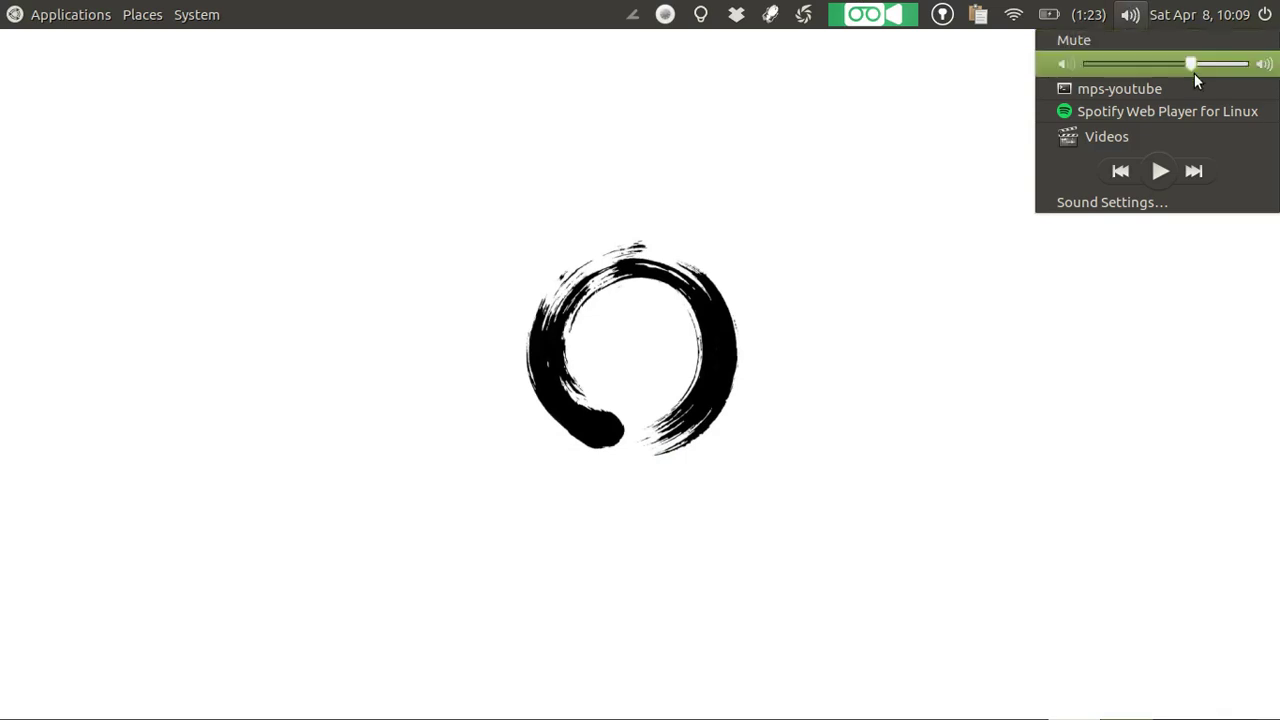
pyautogui.moveTo(1194, 64); pyautogui.dragTo(1278, 64)
pyautogui.click(882, 265)
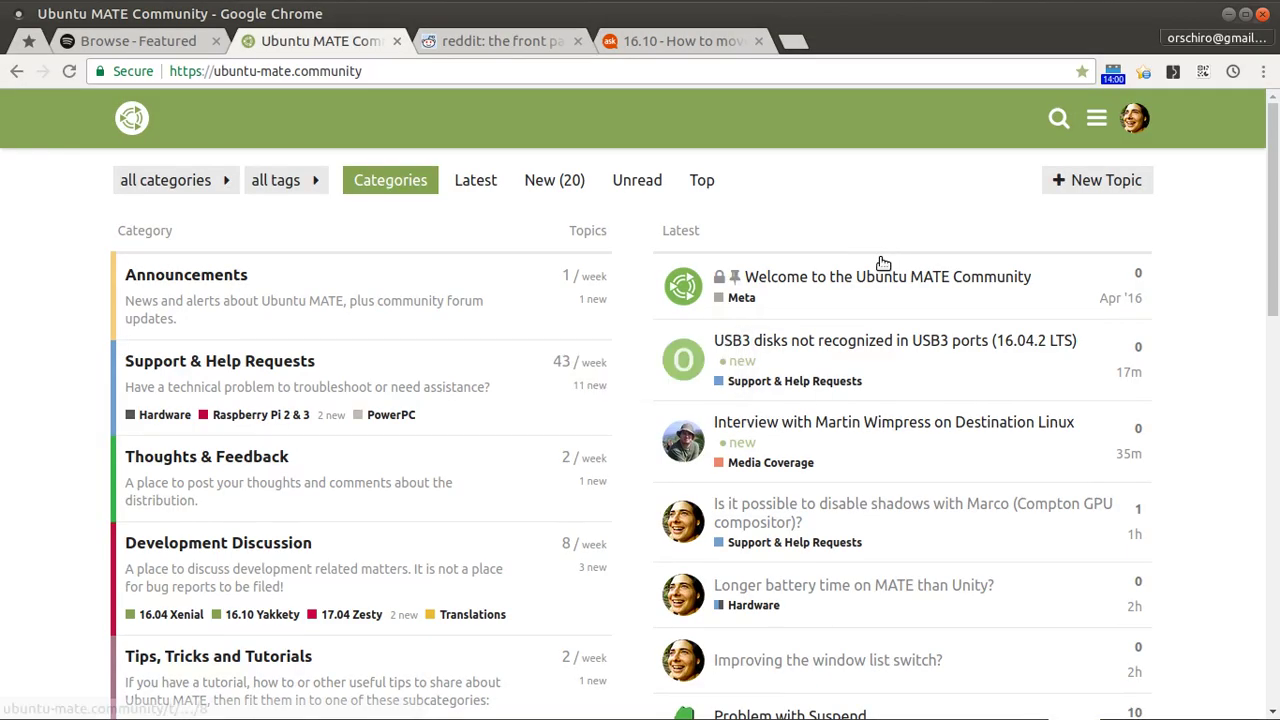
# - Load albertlauncher.github.io in a new Chrome tab, then launch MATE Tweak through Albert
pyautogui.hotkey('ctrl', 't')
pyautogui.write('alb')
pyautogui.press('Return')
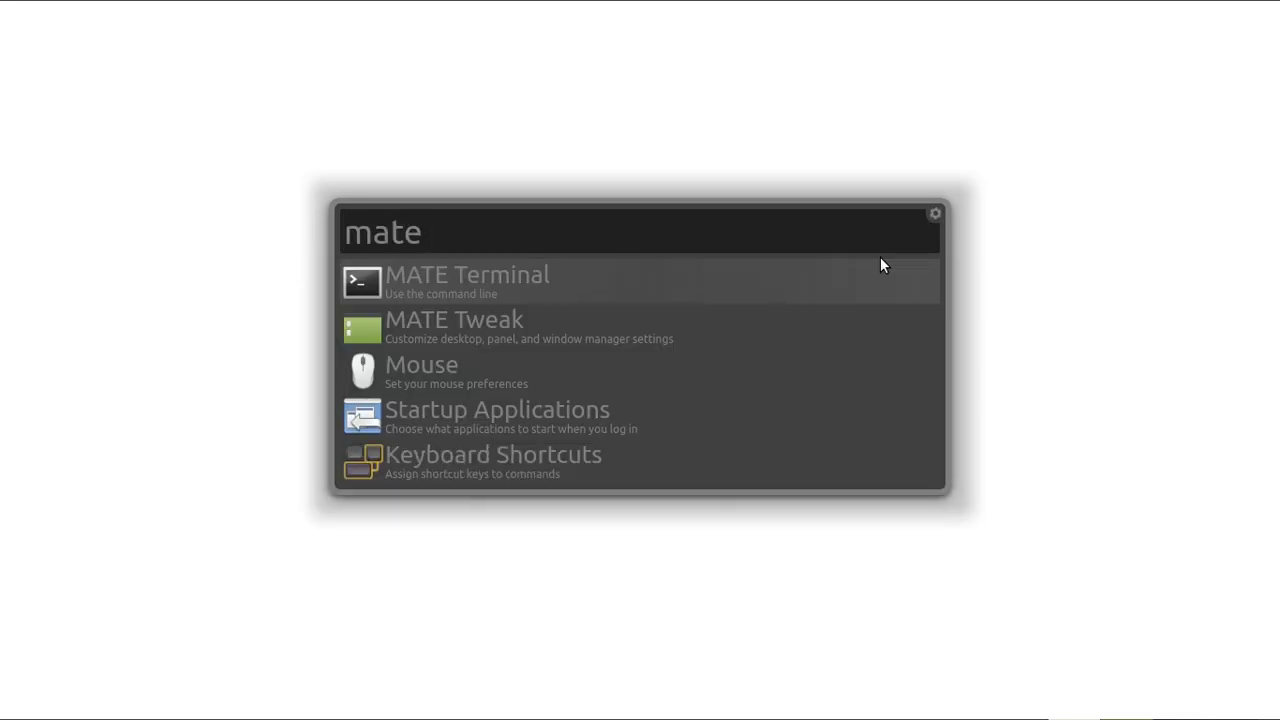
pyautogui.press('BackSpace')
pyautogui.press('BackSpace')
pyautogui.press('BackSpace')
pyautogui.press('BackSpace')
pyautogui.press('BackSpace')
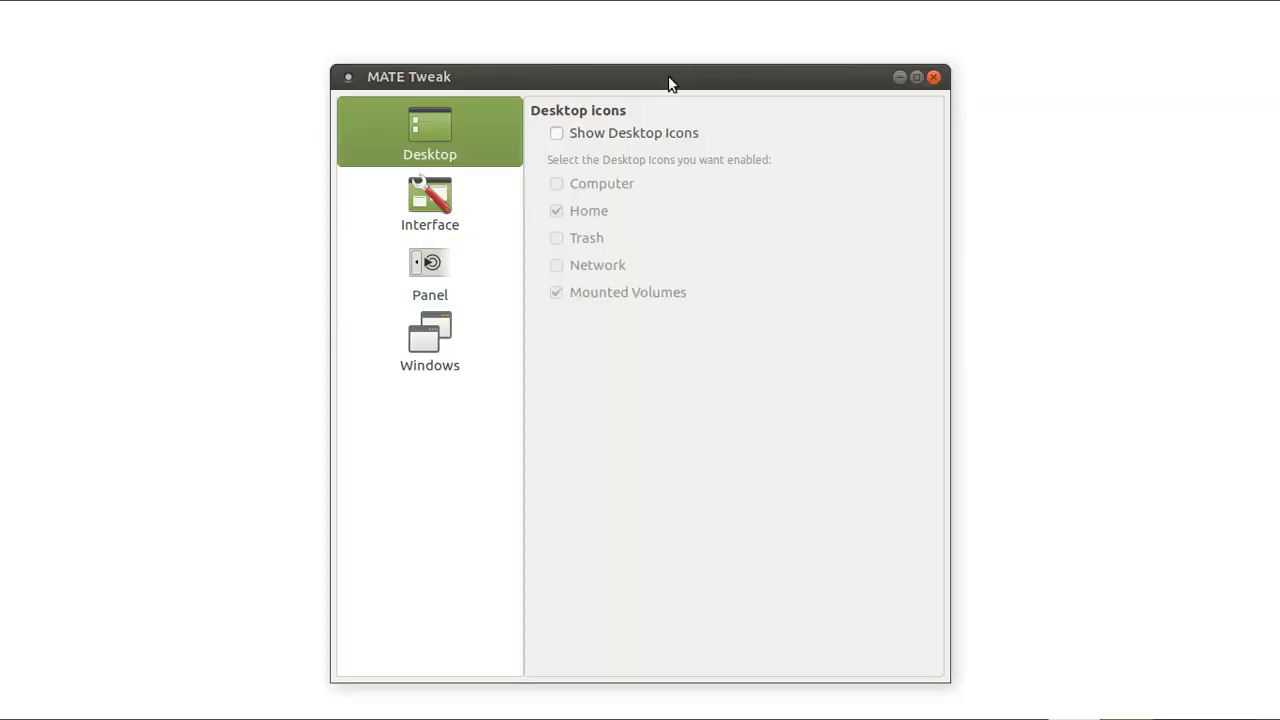
# - Reposition the MATE Tweak window and view its Windows settings showing Marco (Compton GPU compositor)
pyautogui.moveTo(657, 77)
pyautogui.mouseDown()
pyautogui.moveTo(698, 14)
pyautogui.moveTo(632, 103)
pyautogui.moveTo(670, 94)
pyautogui.mouseUp()
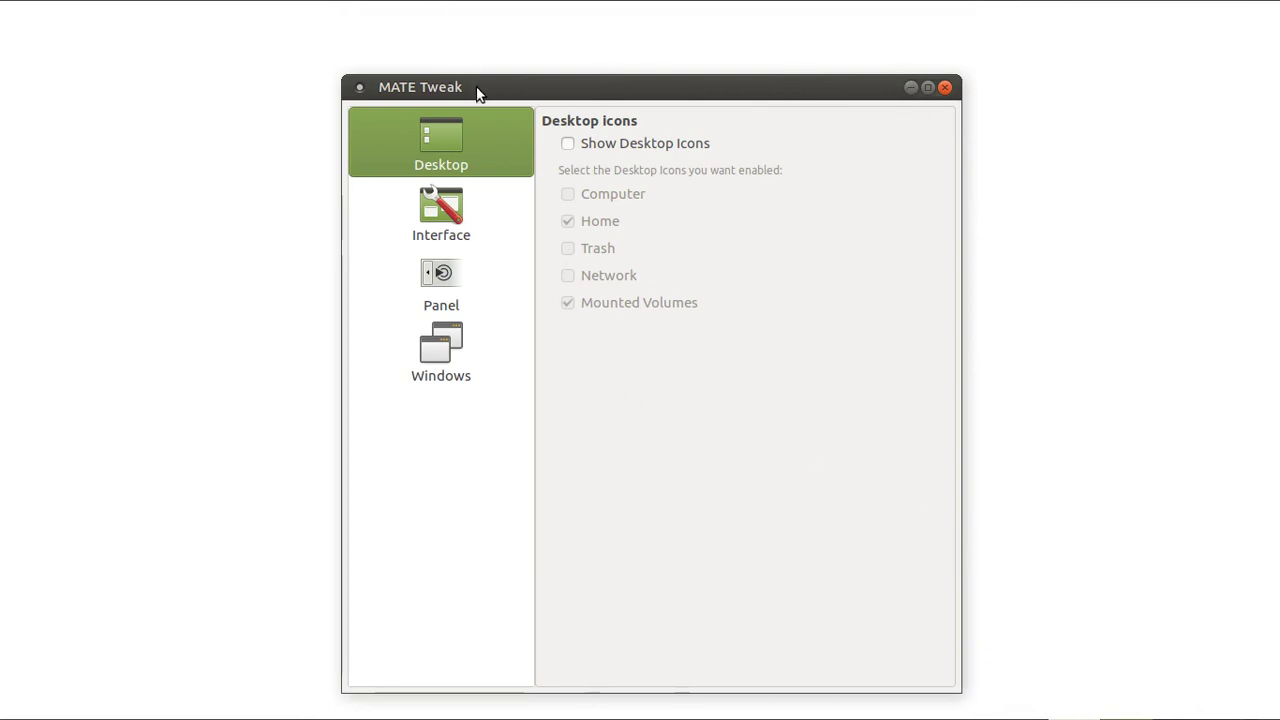
pyautogui.moveTo(465, 90)
pyautogui.mouseDown()
pyautogui.moveTo(477, 71)
pyautogui.moveTo(468, 76)
pyautogui.mouseUp()
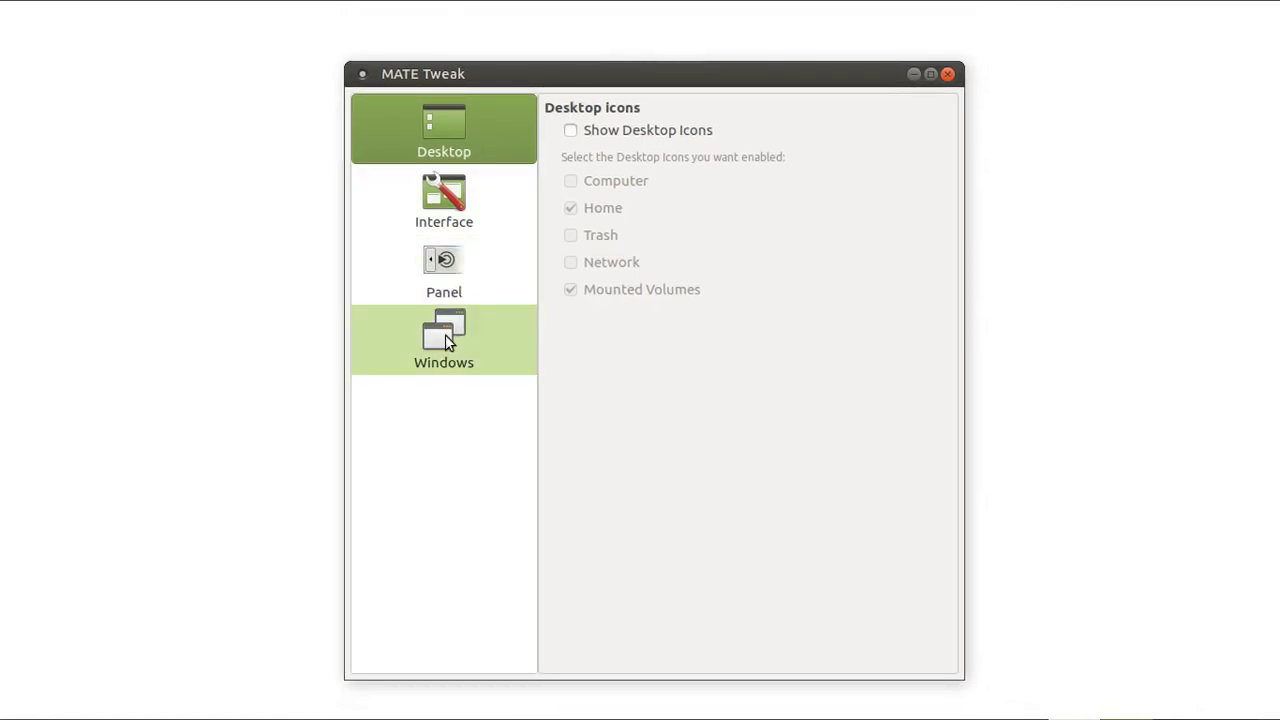
pyautogui.click(445, 334)
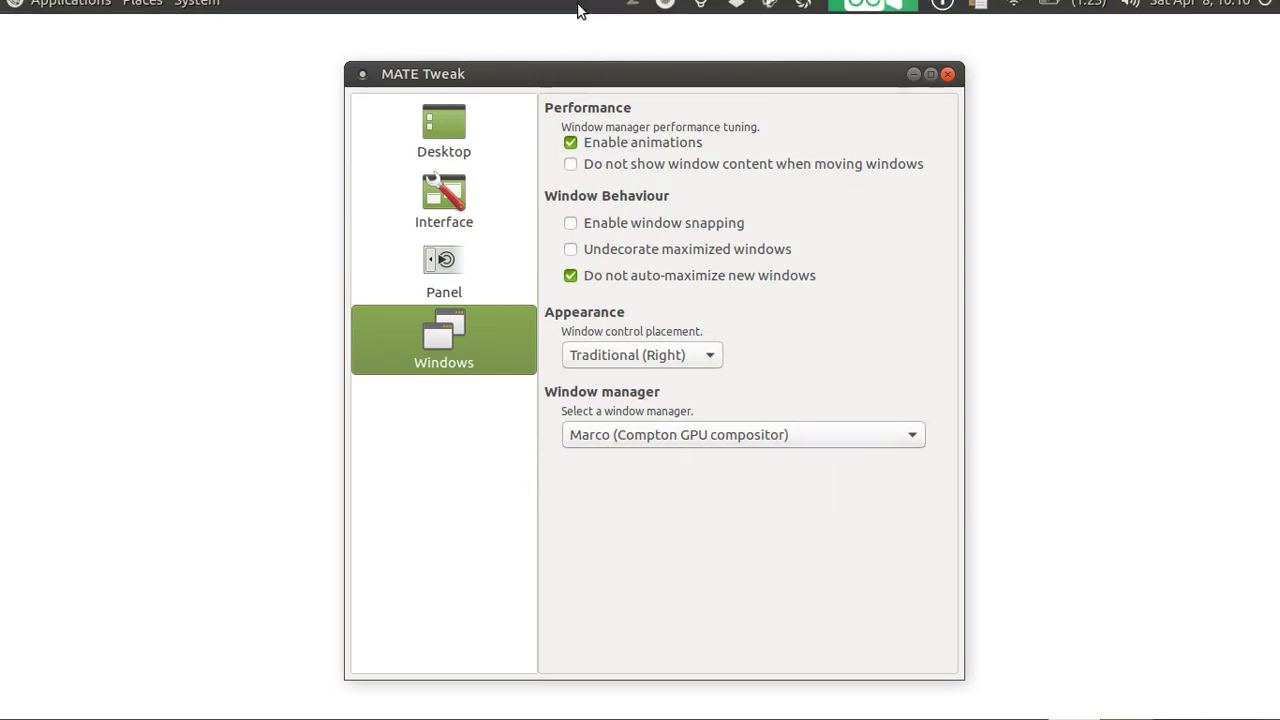
pyautogui.moveTo(543, 73); pyautogui.dragTo(539, 63)
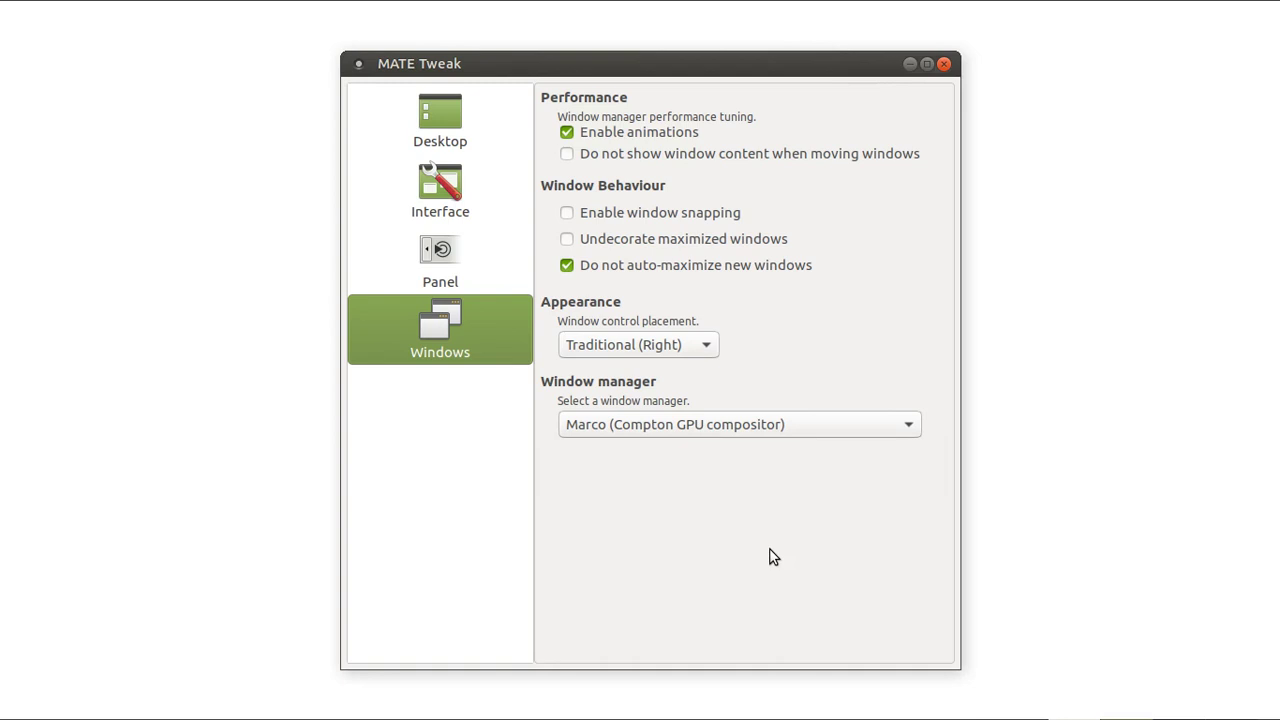
# - Browse Chrome's Ubuntu MATE Community tab on its workspace, then close the MATE Tweak window
pyautogui.hotkey('ctrl', 'alt', 'Left')
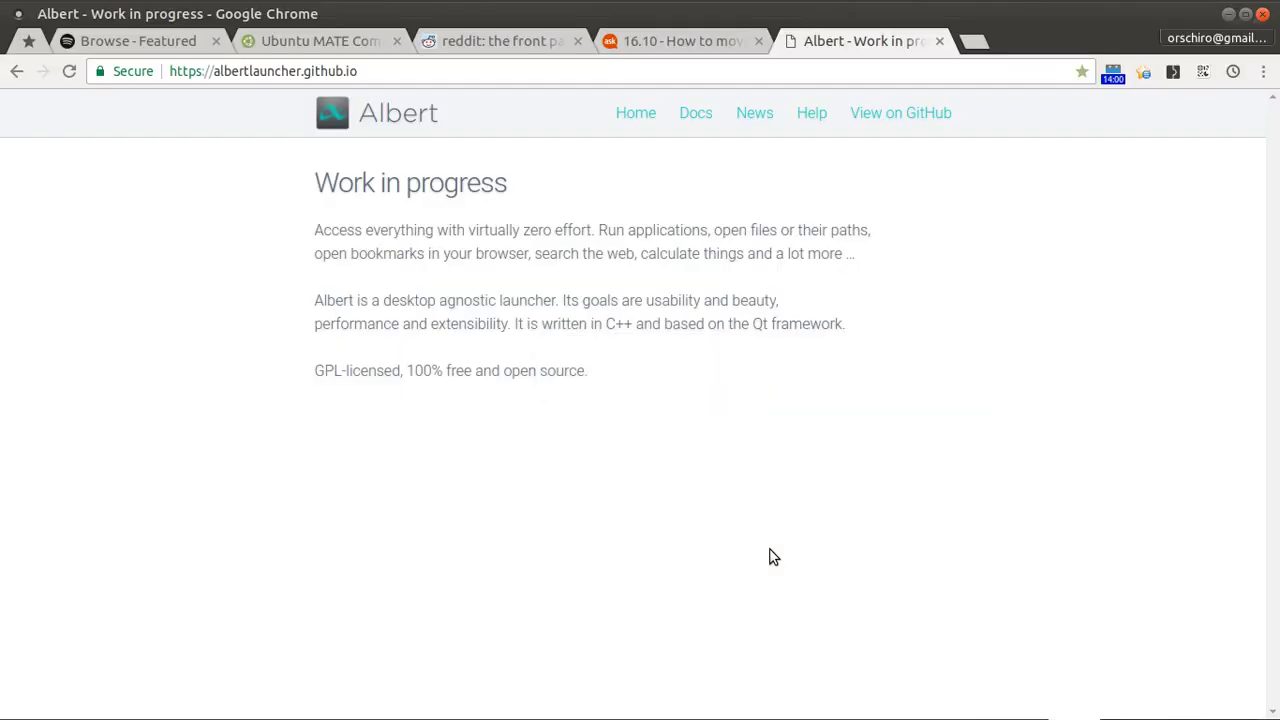
pyautogui.click(332, 38)
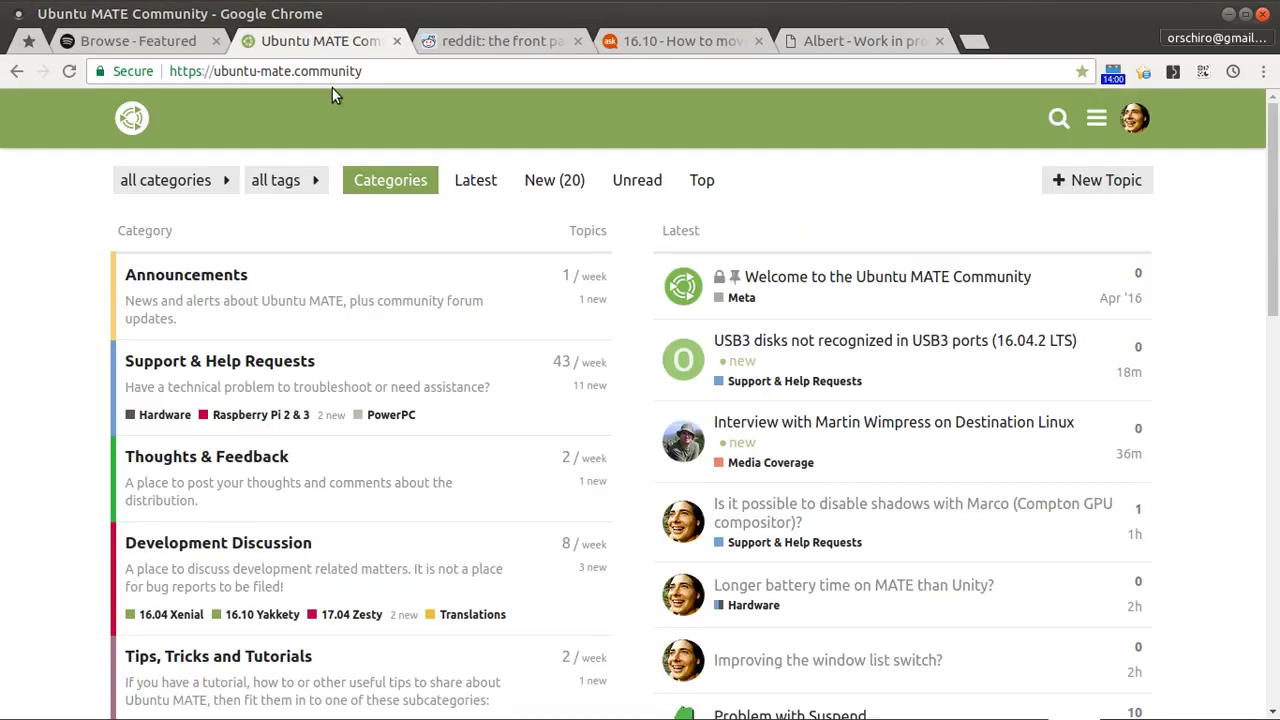
pyautogui.scroll(-4, 360, 407)
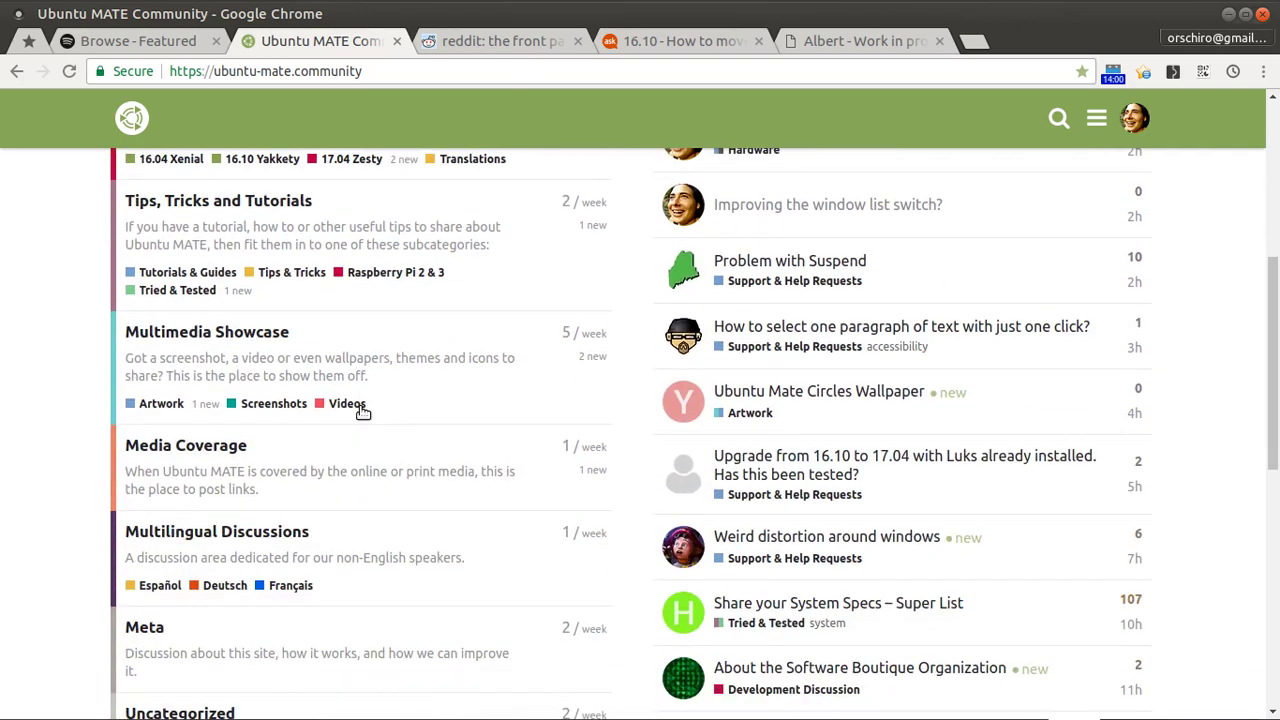
pyautogui.scroll(3, 360, 407)
pyautogui.scroll(2, 363, 412)
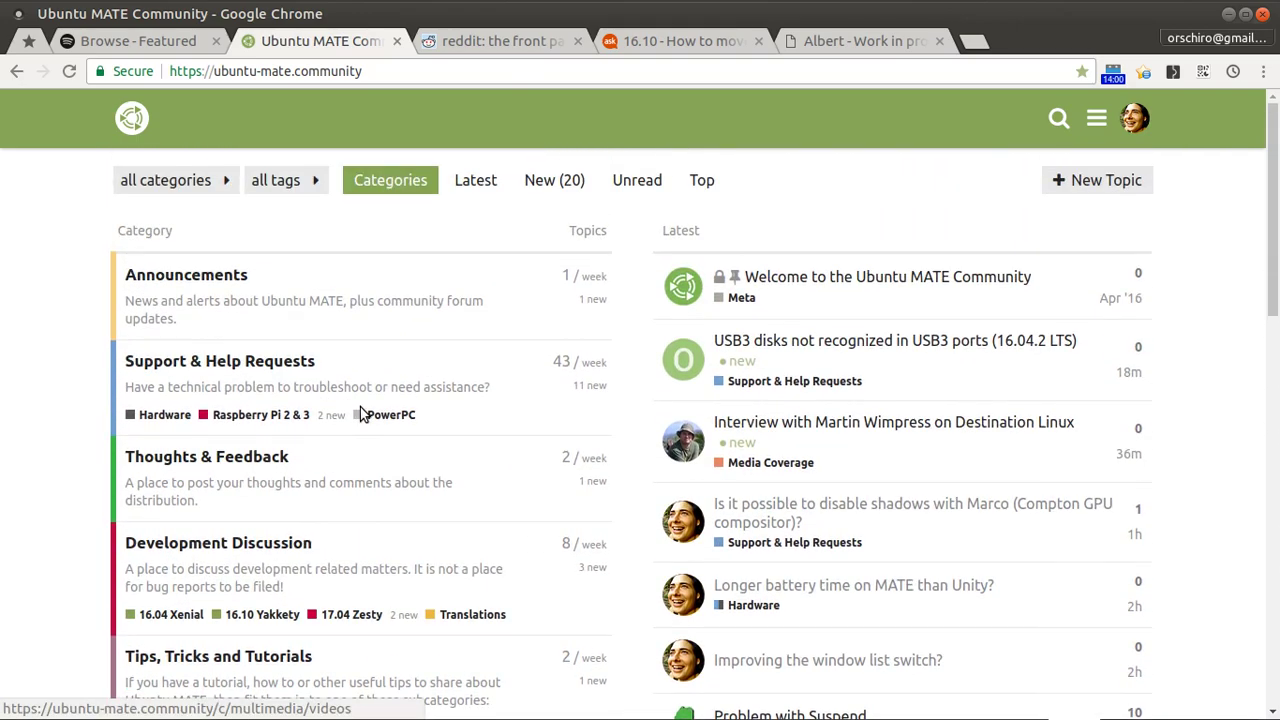
pyautogui.scroll(-3, 363, 412)
pyautogui.scroll(-1, 360, 414)
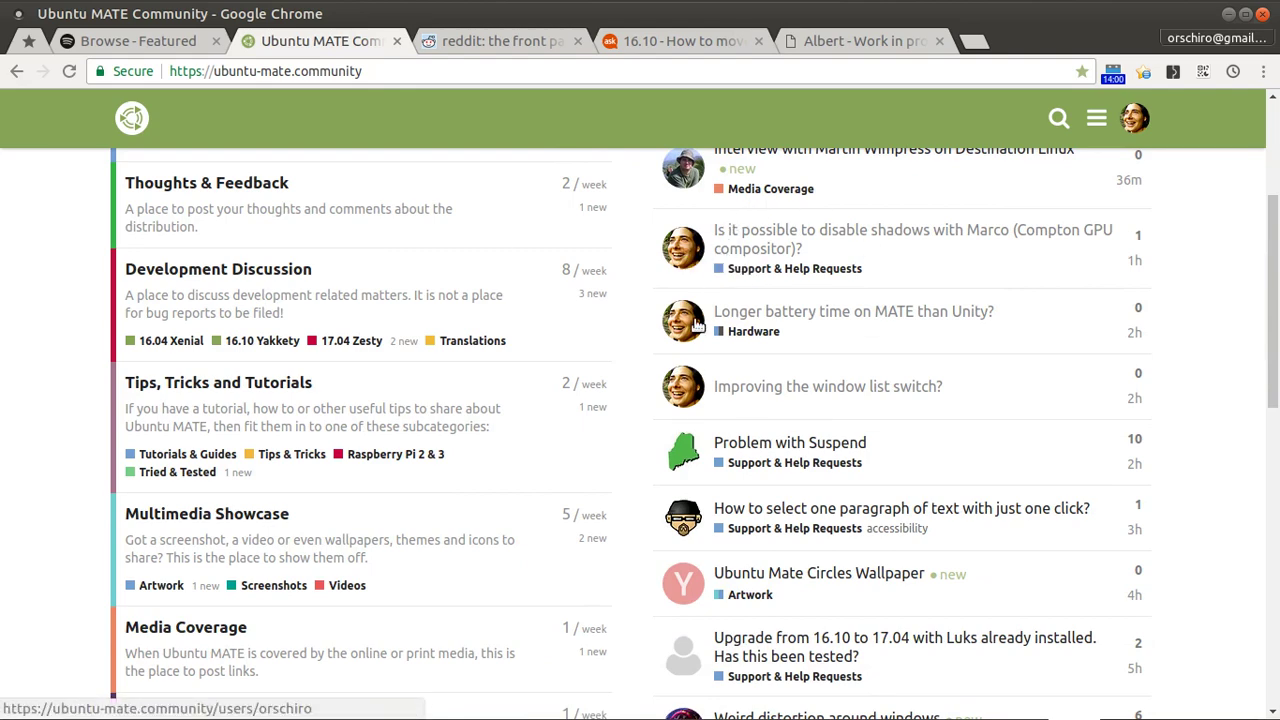
pyautogui.scroll(3, 697, 330)
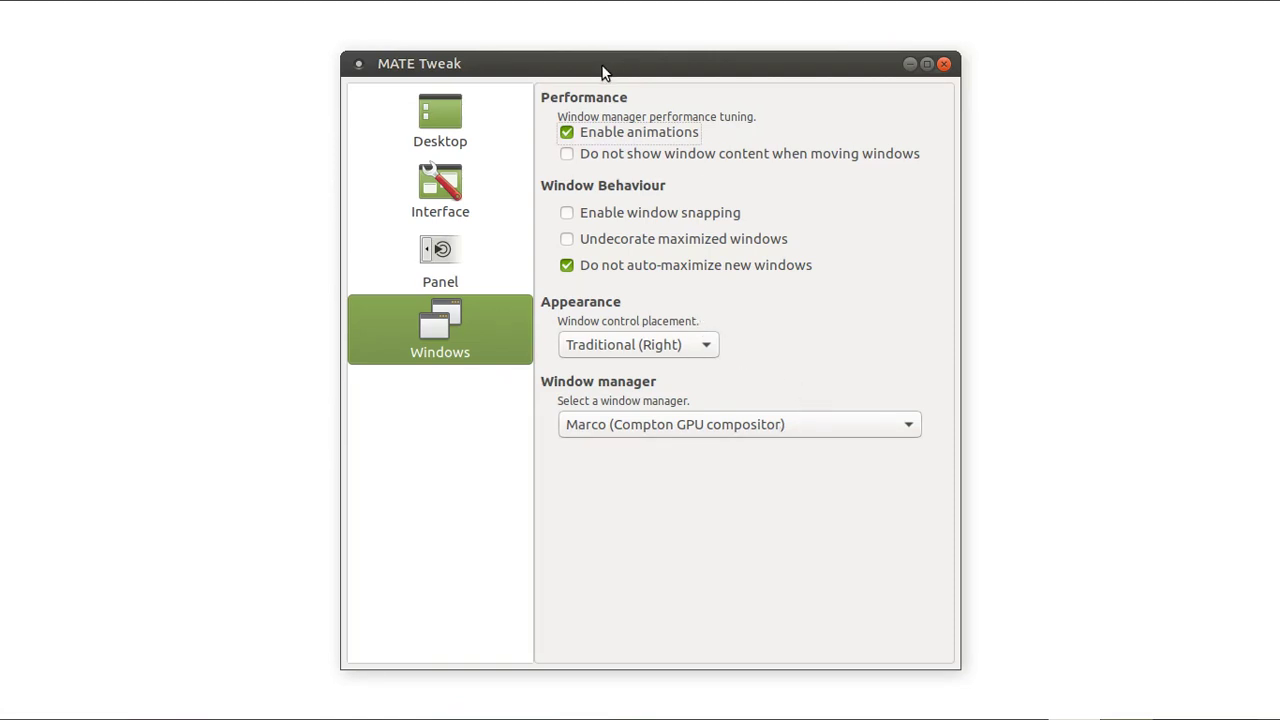
pyautogui.moveTo(606, 71)
pyautogui.mouseDown()
pyautogui.moveTo(690, 58)
pyautogui.moveTo(650, 50)
pyautogui.moveTo(597, 73)
pyautogui.mouseUp()
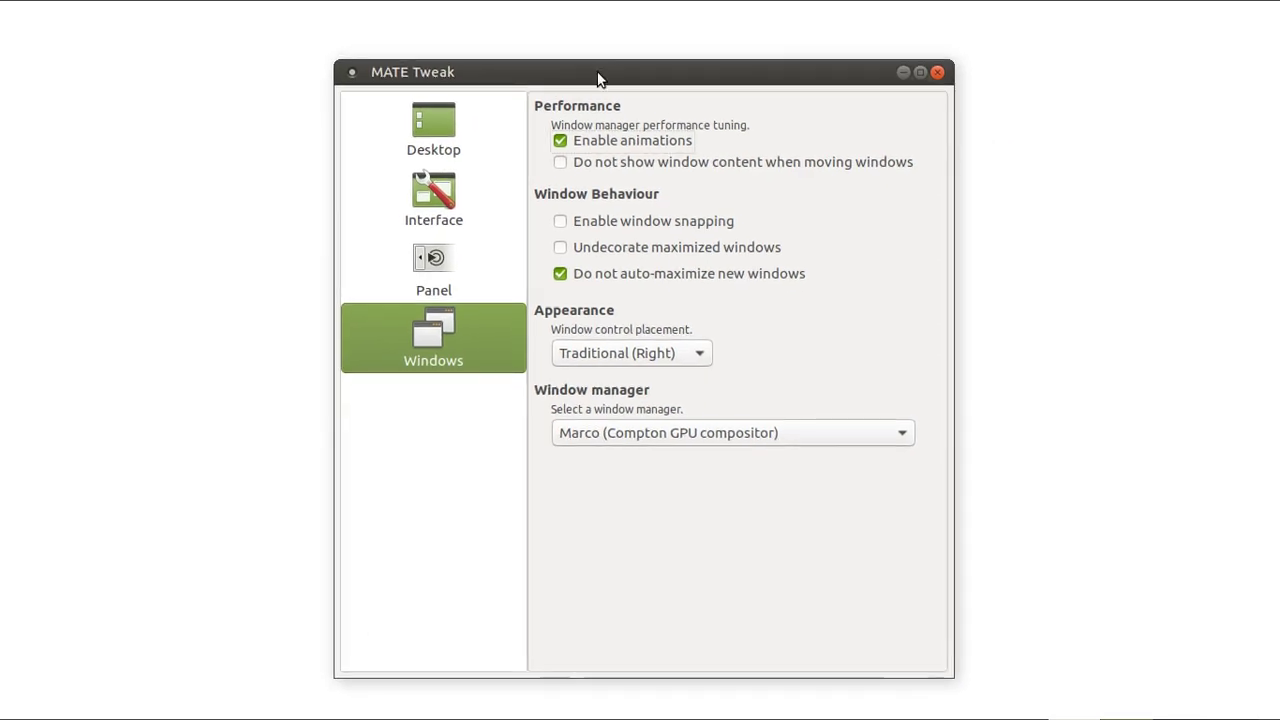
pyautogui.click(937, 73)
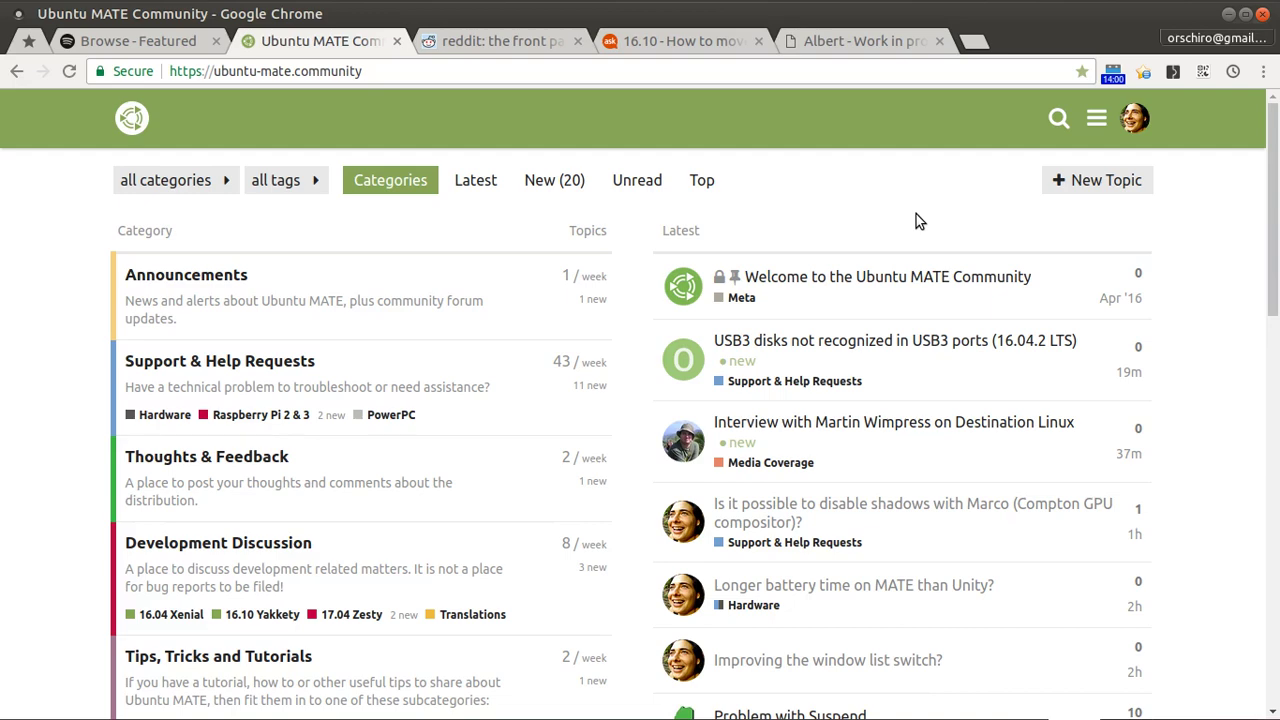
# - Stop the screen recording from the top panel indicator and open a new blank Chrome tab
pyautogui.scroll(-1, 800, 271)
pyautogui.scroll(1, 800, 271)
pyautogui.moveTo(893, 14)
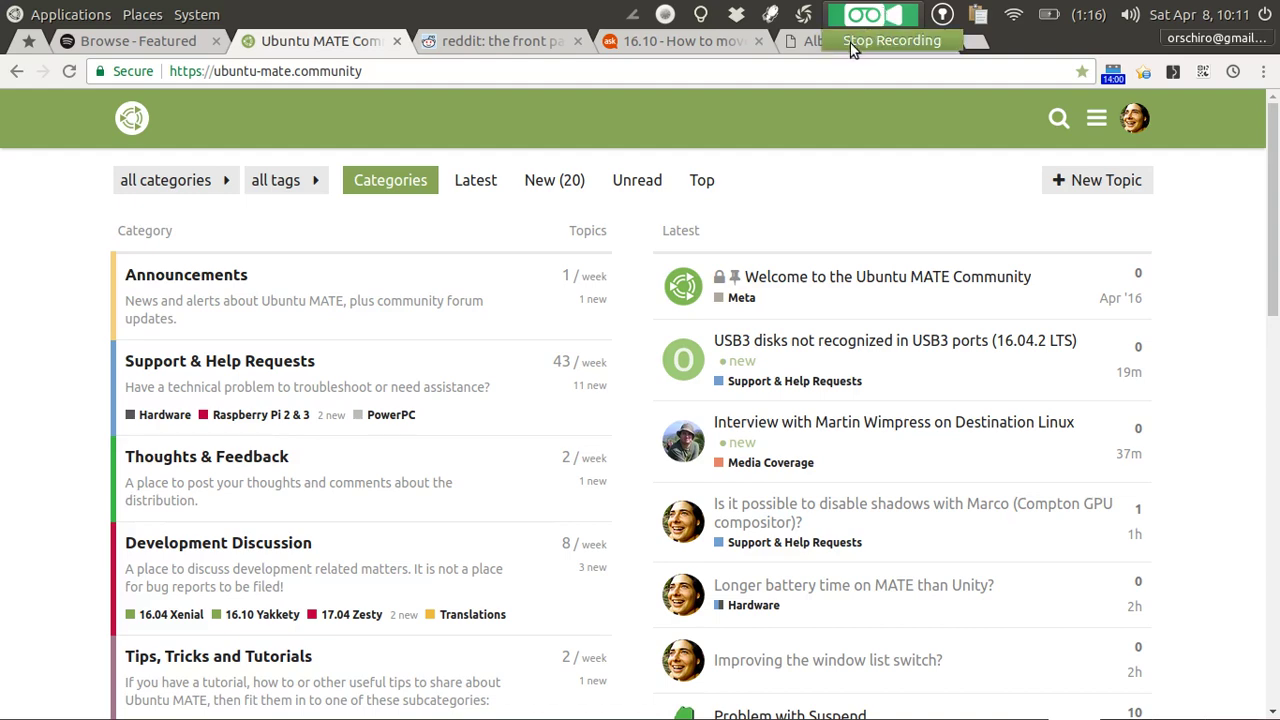
pyautogui.click(854, 43)
pyautogui.hotkey('ctrl', 't')
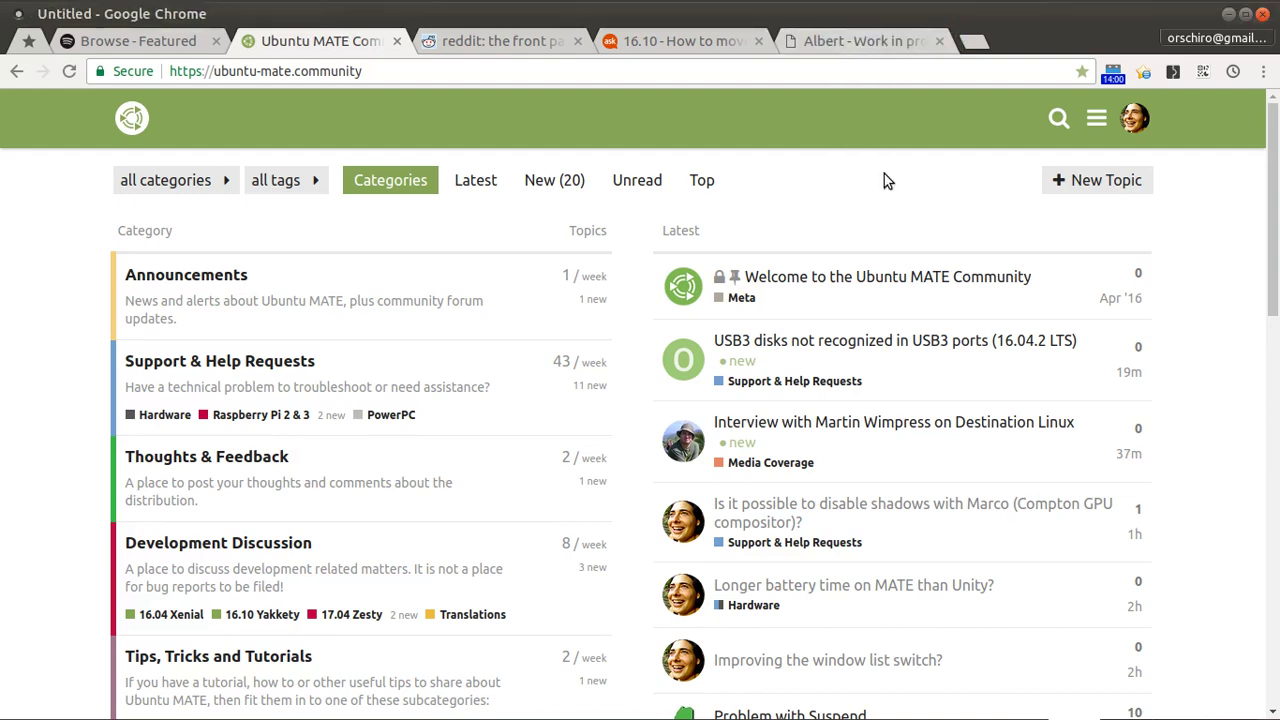